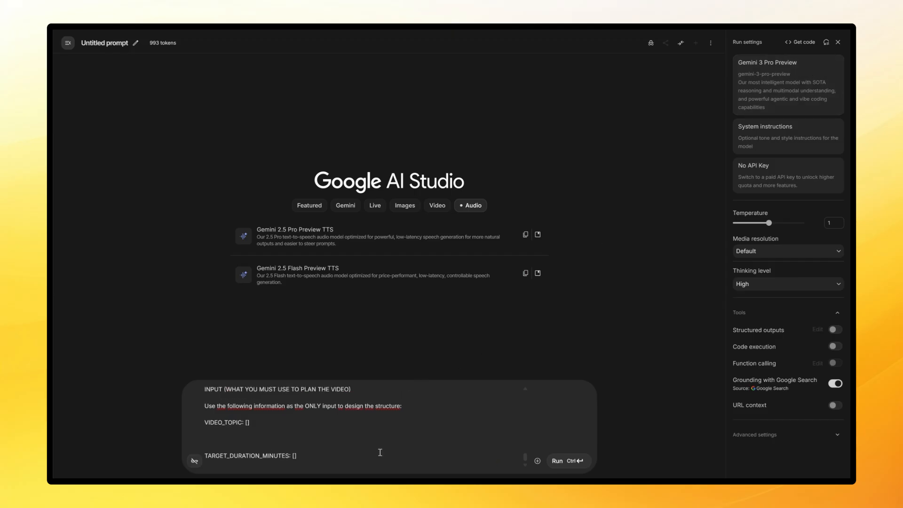
Step: Run the clip-planning prompt with video topic "Epic History of the Roman Empire" and target duration 8 minutes, and hide the run settings
scroll(379, 426, up, 3)
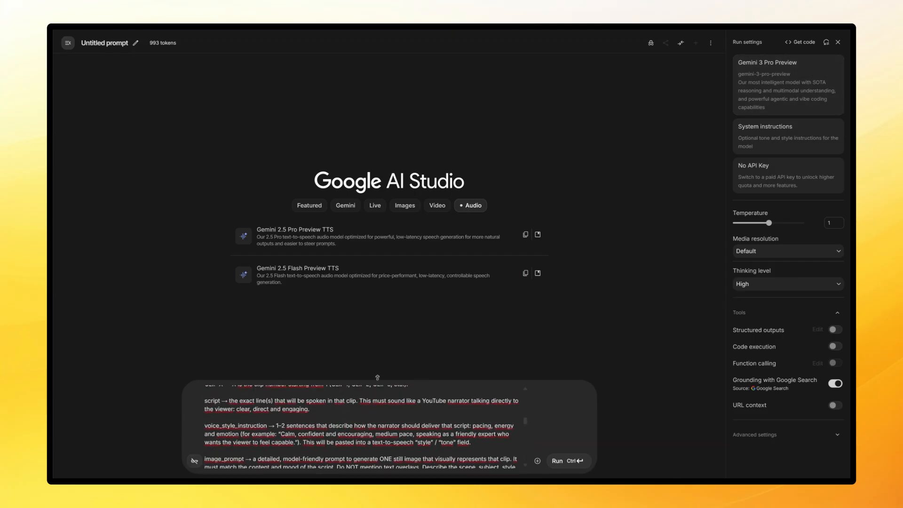
scroll(362, 426, down, 5)
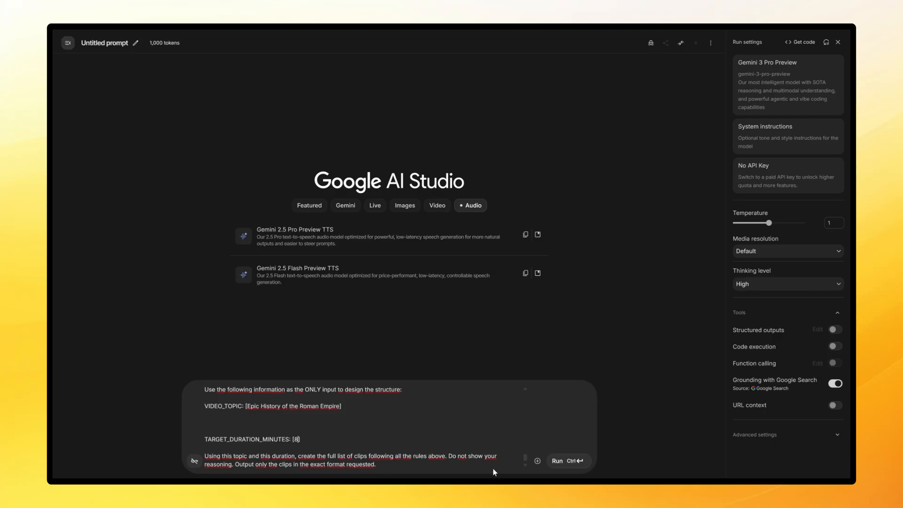
click(558, 463)
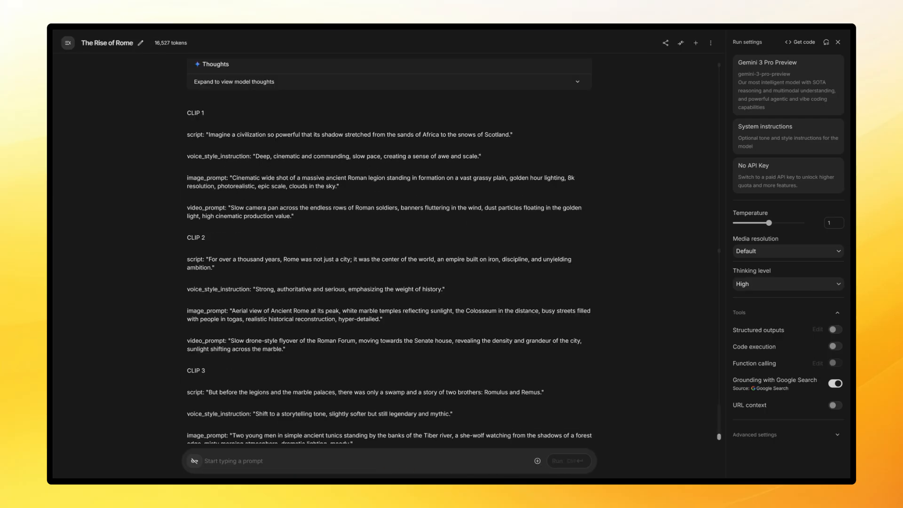
click(837, 42)
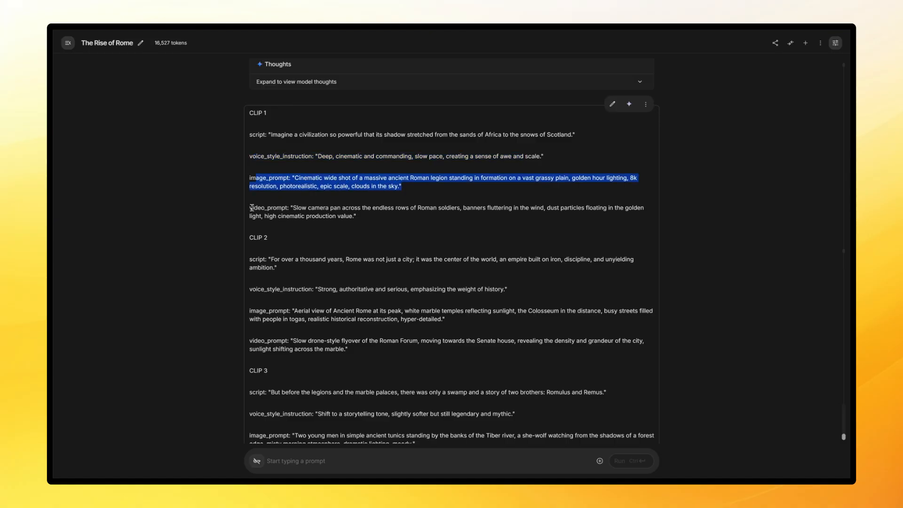
Step: Read through the generated clips from Clip 1 to Clip 32, including their scripts, voice styles, image prompts and video prompts
scroll(367, 220, down, 3)
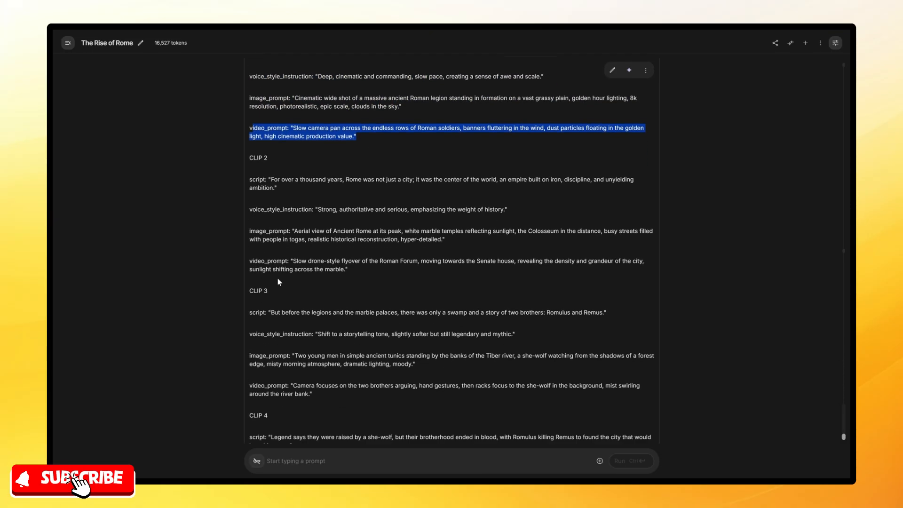
drag(384, 252, 387, 253)
scroll(399, 256, down, 3)
scroll(410, 259, down, 20)
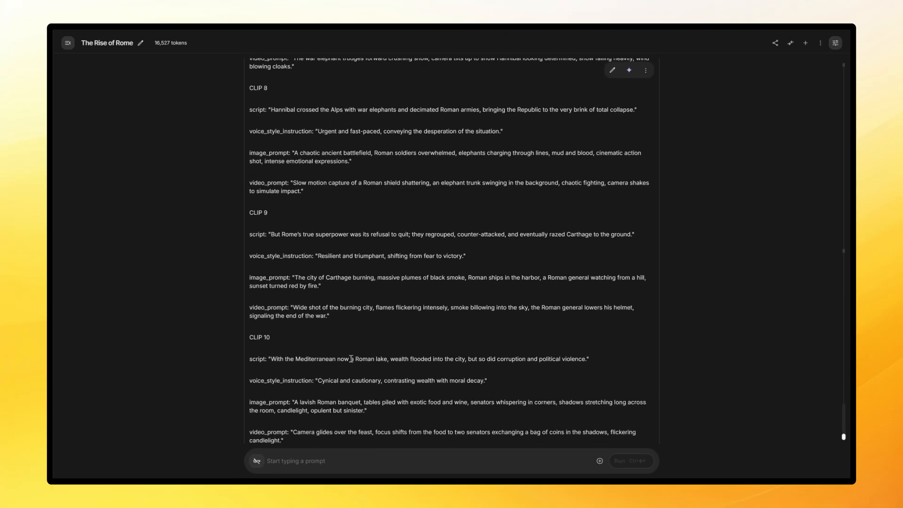
scroll(469, 372, down, 20)
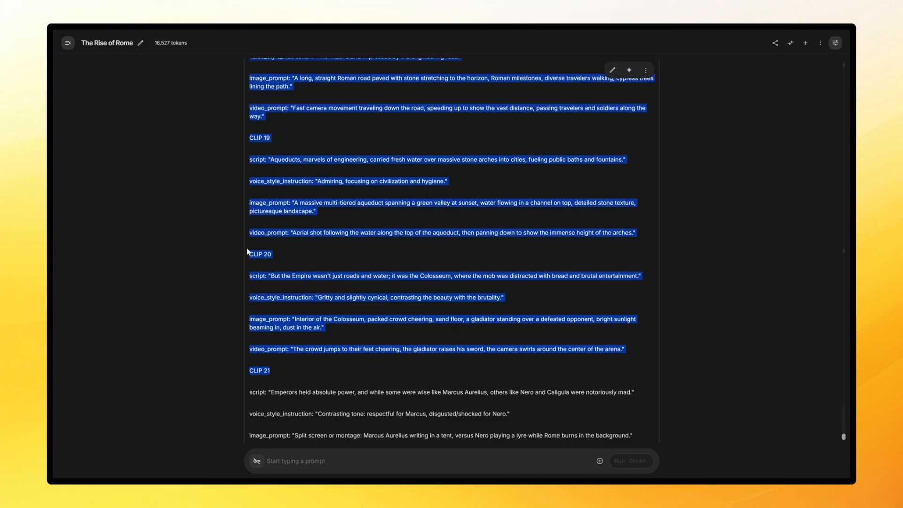
scroll(282, 283, down, 20)
scroll(310, 313, down, 10)
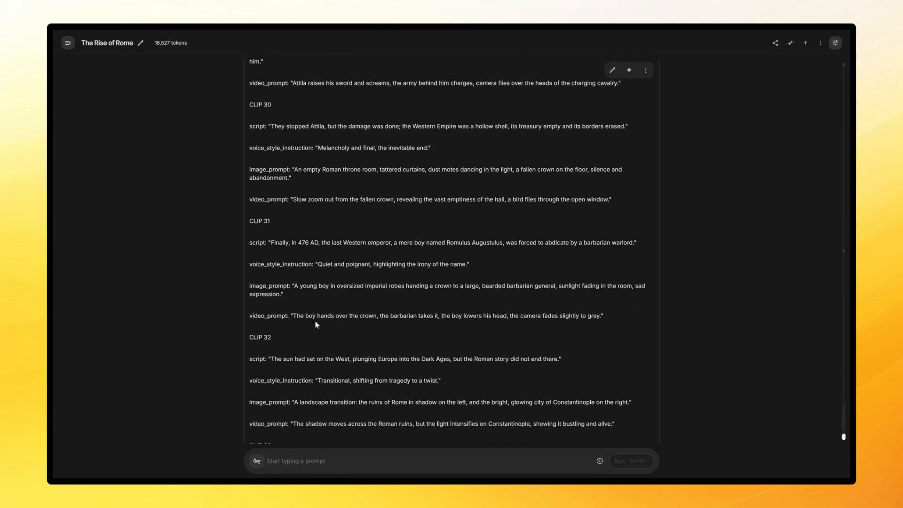
Step: Look back through the clip list up to Clip 1, examining how each script is paired with image and video prompts
scroll(319, 282, up, 20)
scroll(301, 198, up, 20)
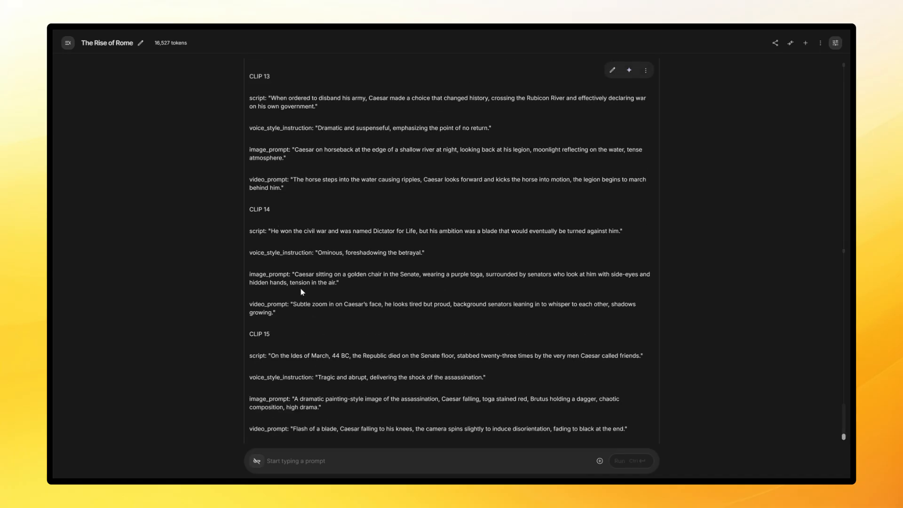
scroll(308, 369, down, 3)
scroll(297, 339, up, 8)
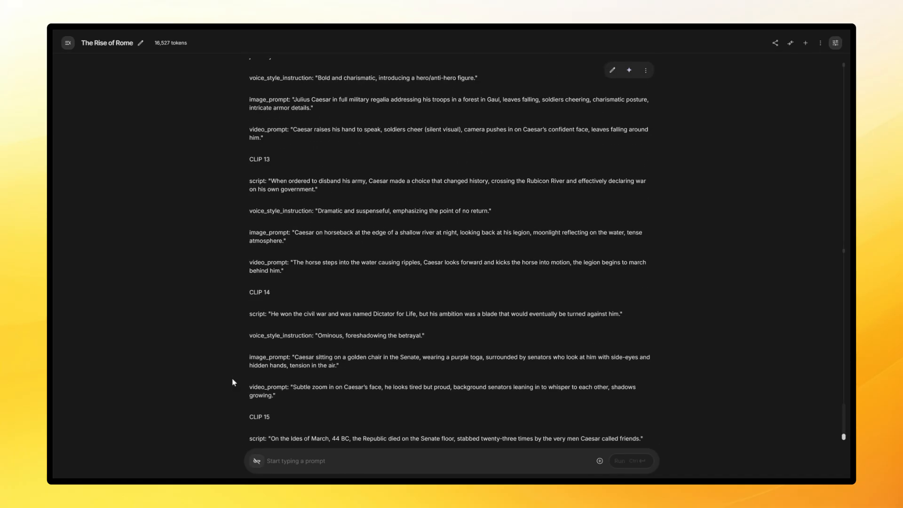
scroll(295, 329, up, 9)
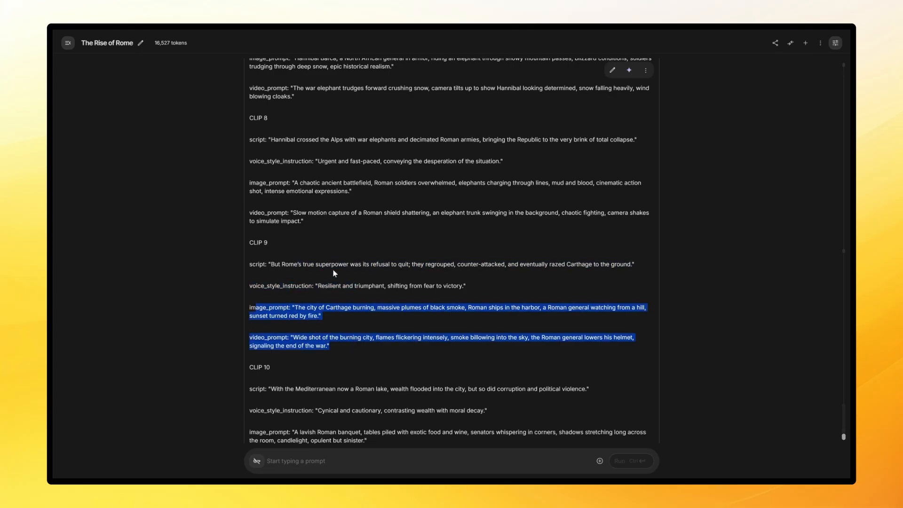
scroll(334, 273, up, 15)
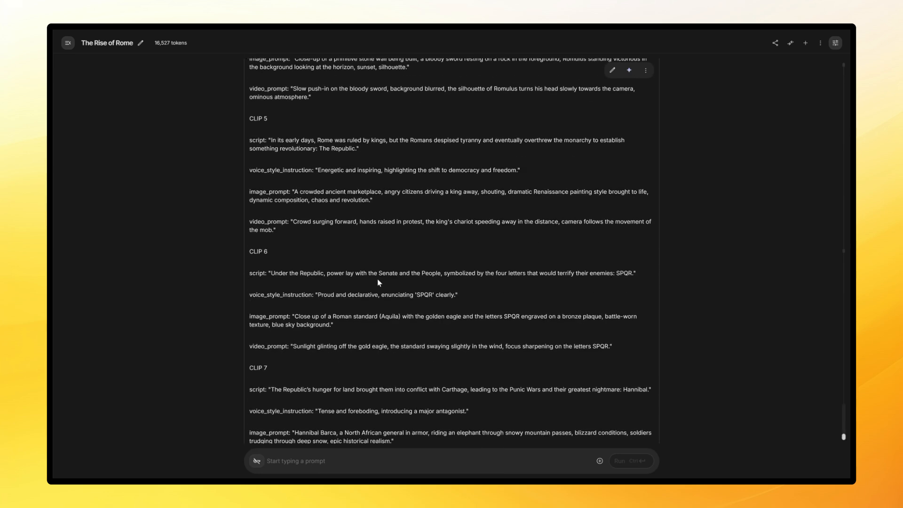
scroll(378, 282, up, 2)
drag(246, 205, 329, 301)
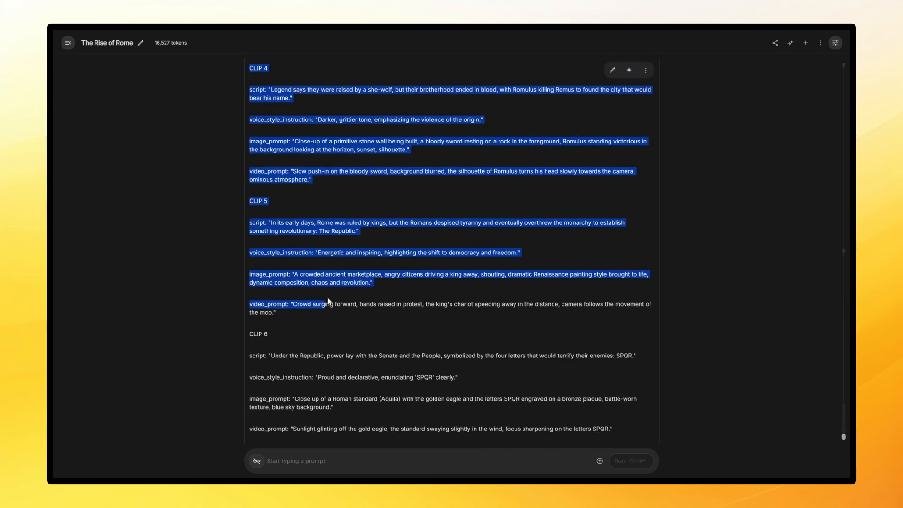
click(371, 321)
scroll(371, 321, up, 8)
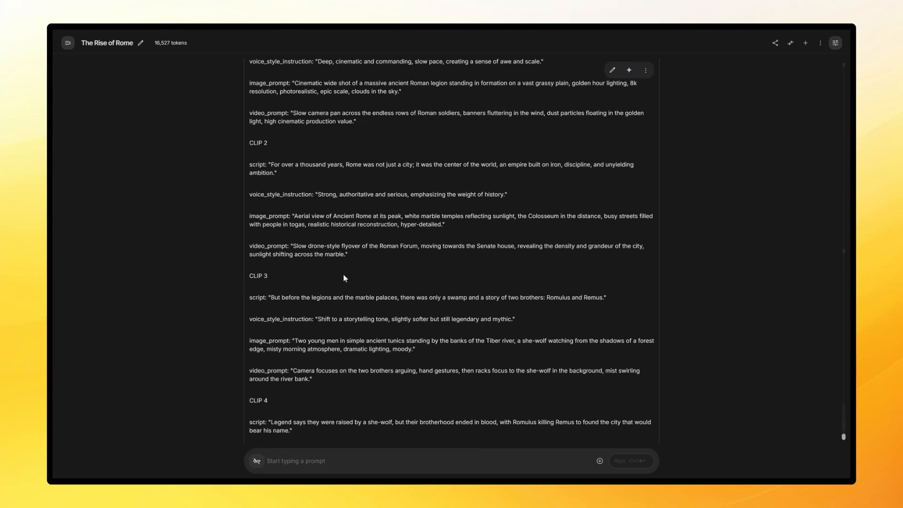
scroll(348, 271, up, 2)
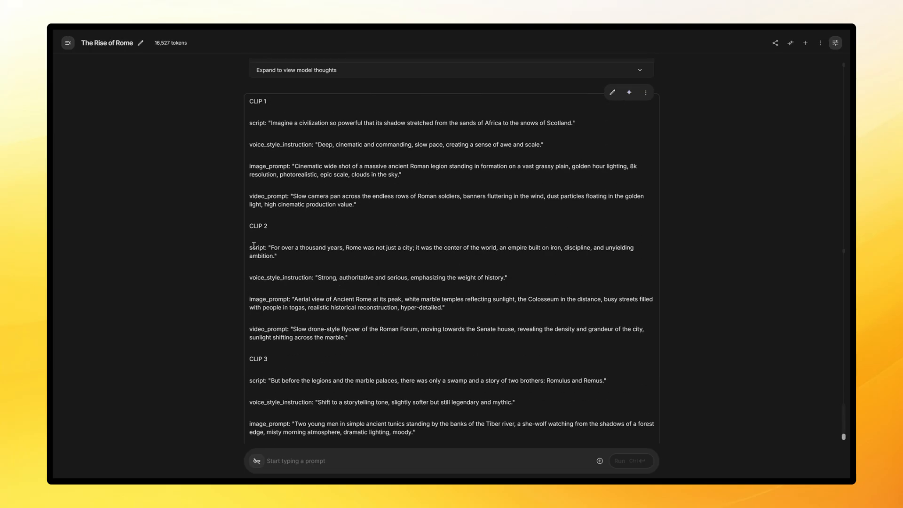
Step: Check the closing clips 36 to 38 of the preceding response and the opening clips of the current response
drag(361, 303, 380, 333)
click(380, 332)
scroll(418, 262, up, 10)
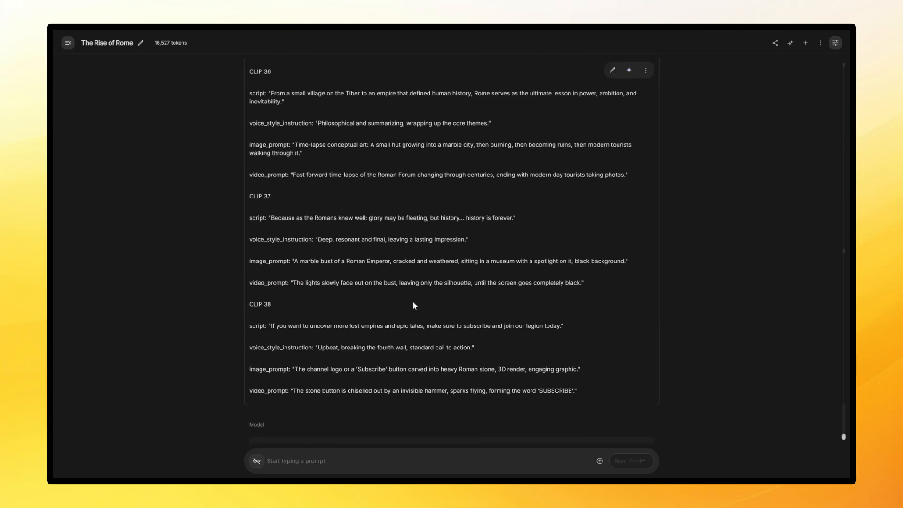
scroll(376, 329, down, 8)
scroll(338, 323, down, 3)
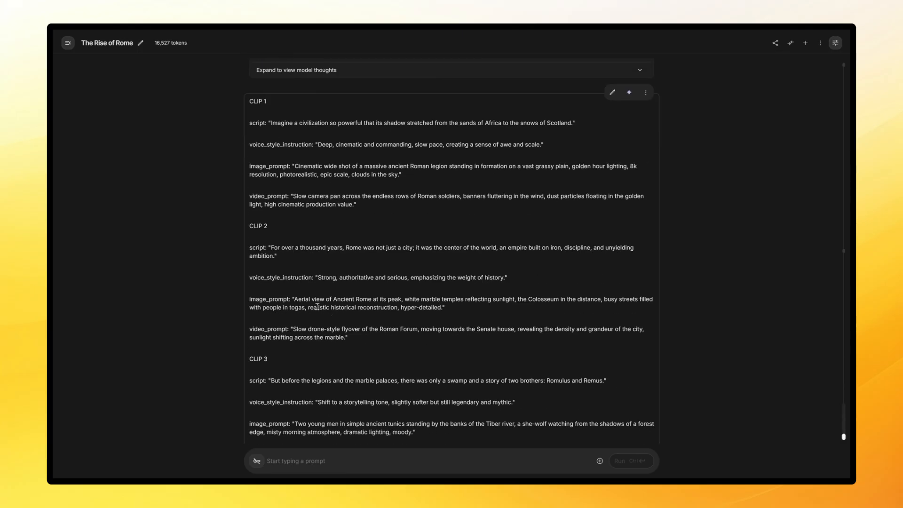
scroll(320, 174, down, 2)
scroll(318, 174, up, 2)
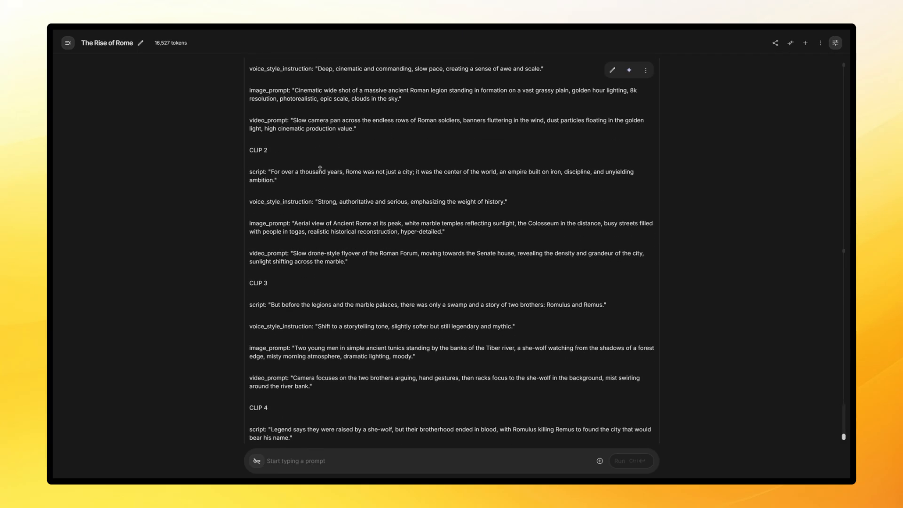
scroll(319, 174, up, 1)
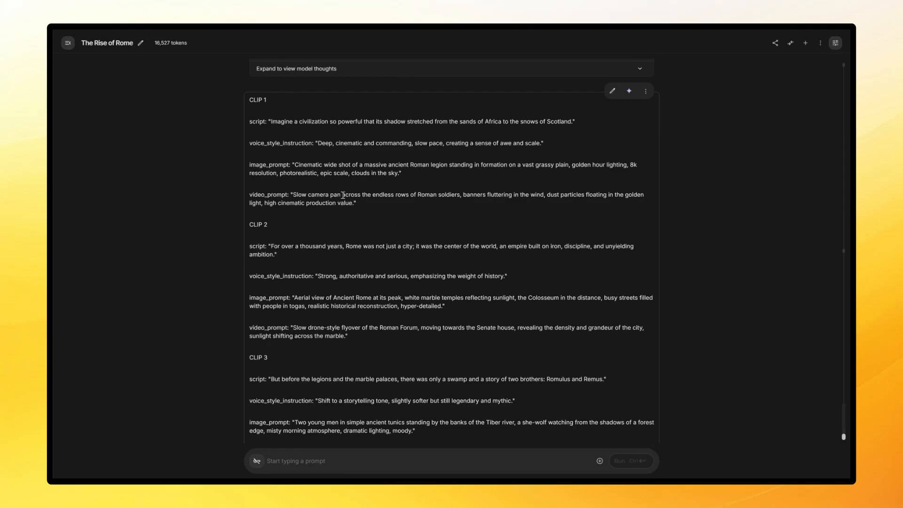
scroll(342, 195, up, 1)
scroll(337, 205, down, 1)
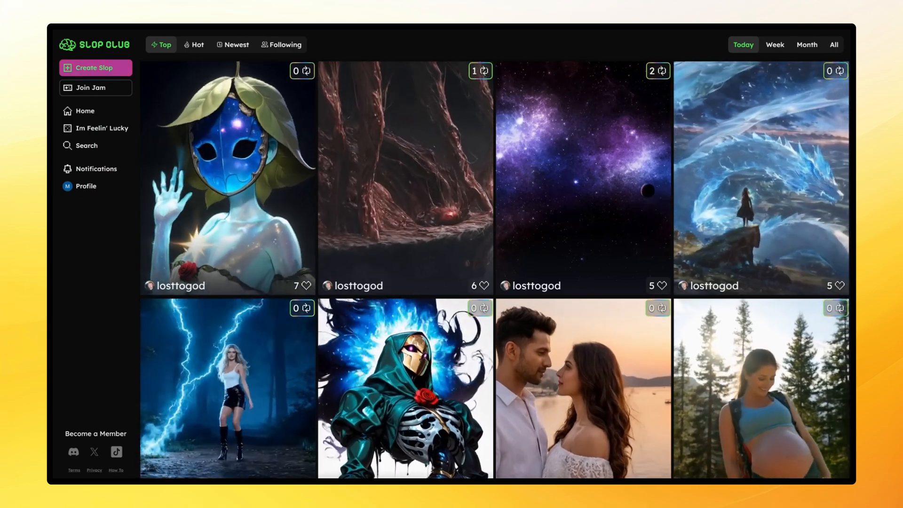
Step: Switch to Slop Club, browse today's top creations and view the cinematic bear video with its sharing options
scroll(425, 207, down, 5)
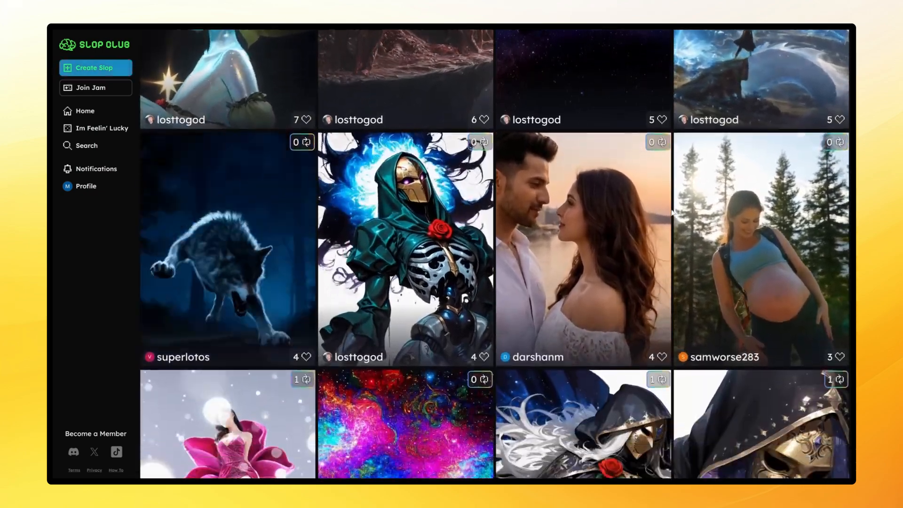
scroll(487, 207, down, 4)
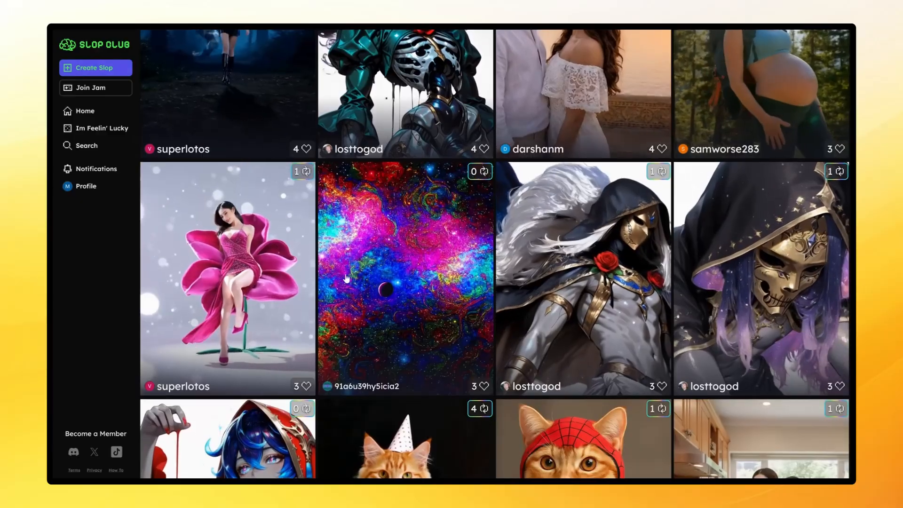
scroll(594, 270, down, 7)
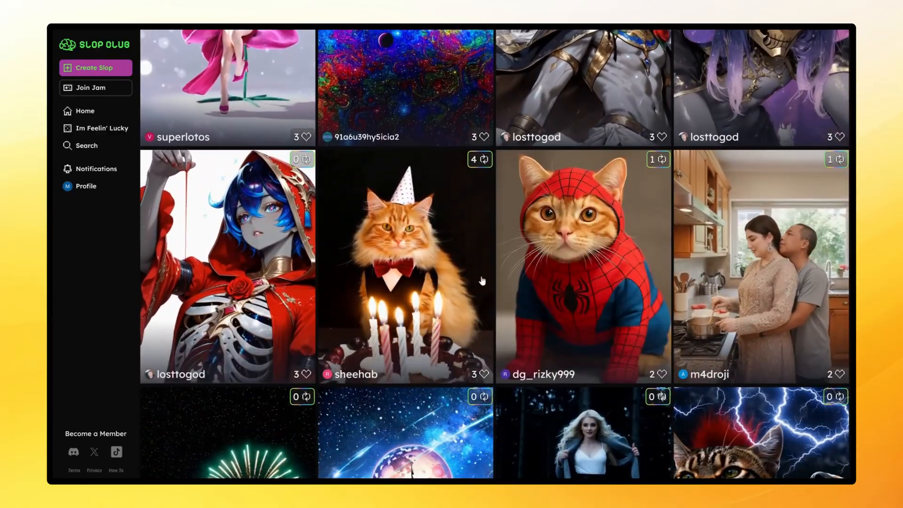
scroll(345, 268, down, 6)
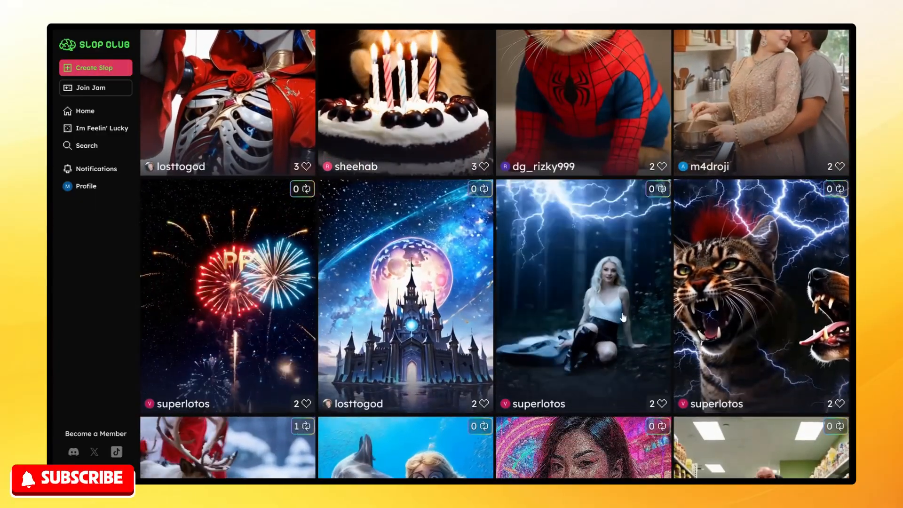
scroll(726, 317, down, 8)
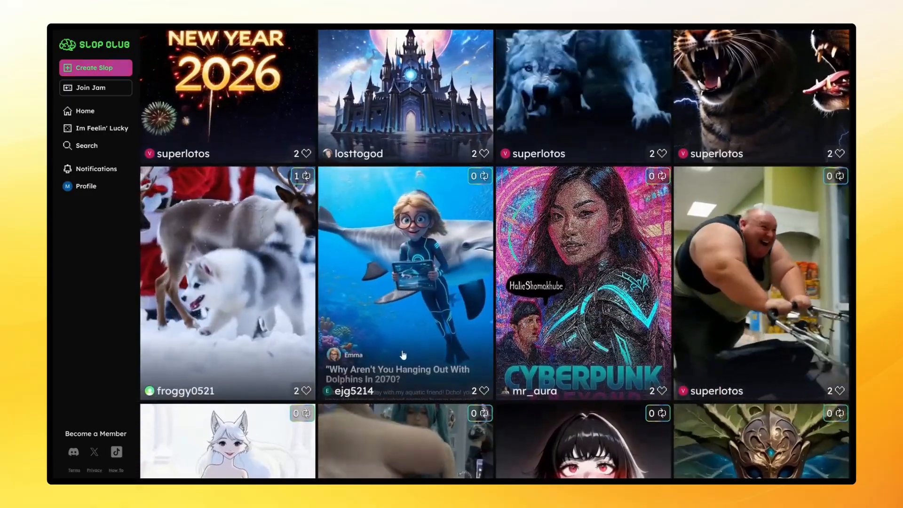
scroll(372, 338, down, 15)
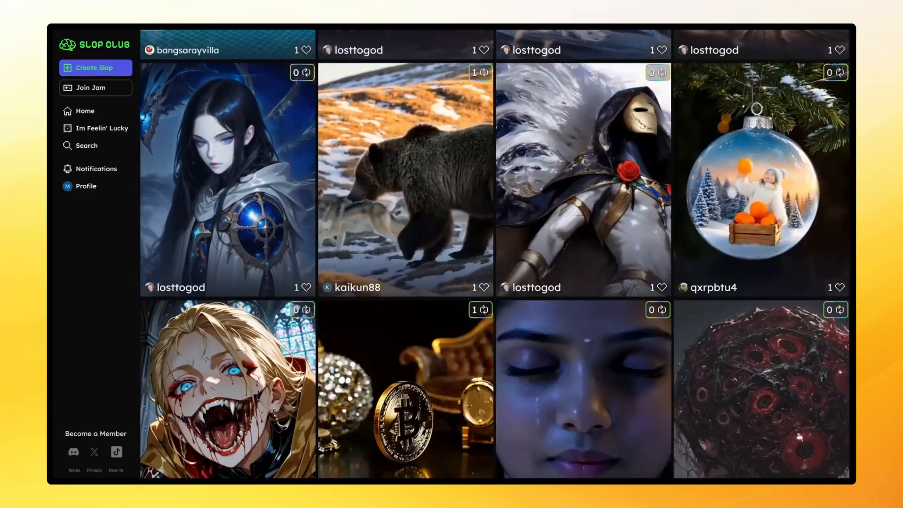
click(430, 199)
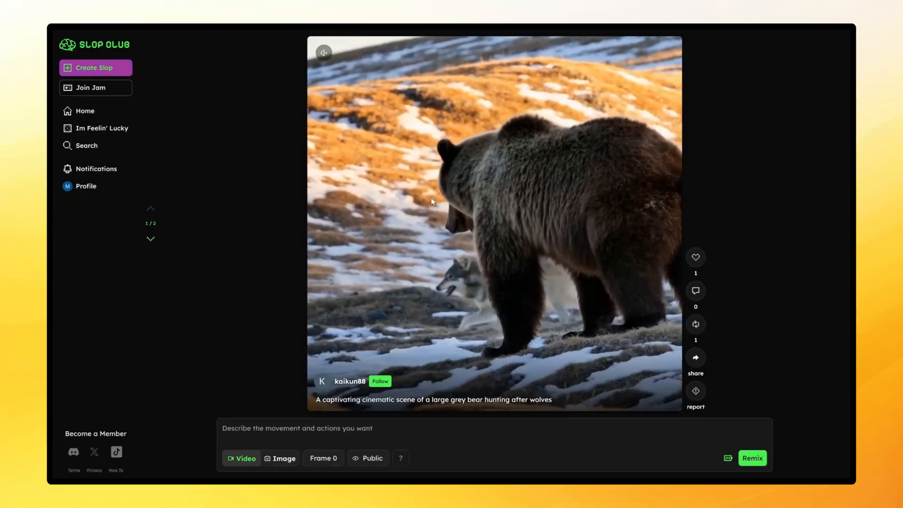
click(695, 358)
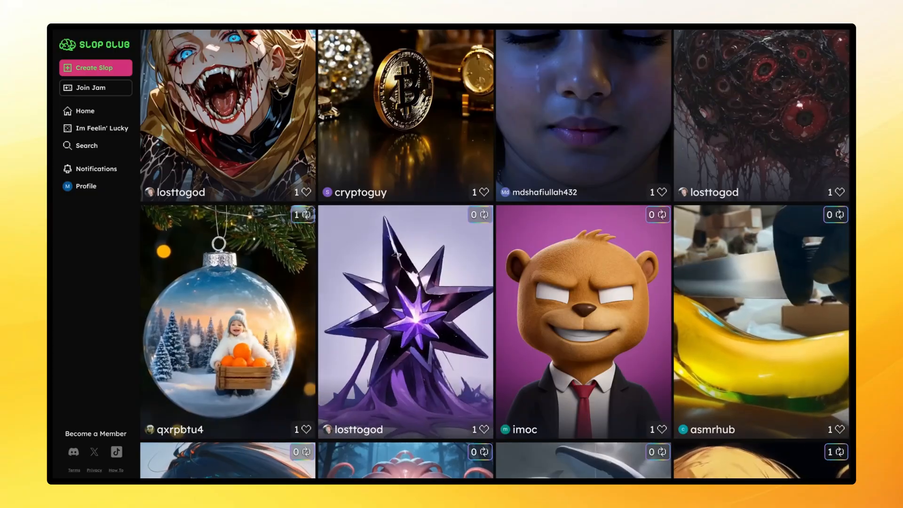
drag(380, 229, 385, 231)
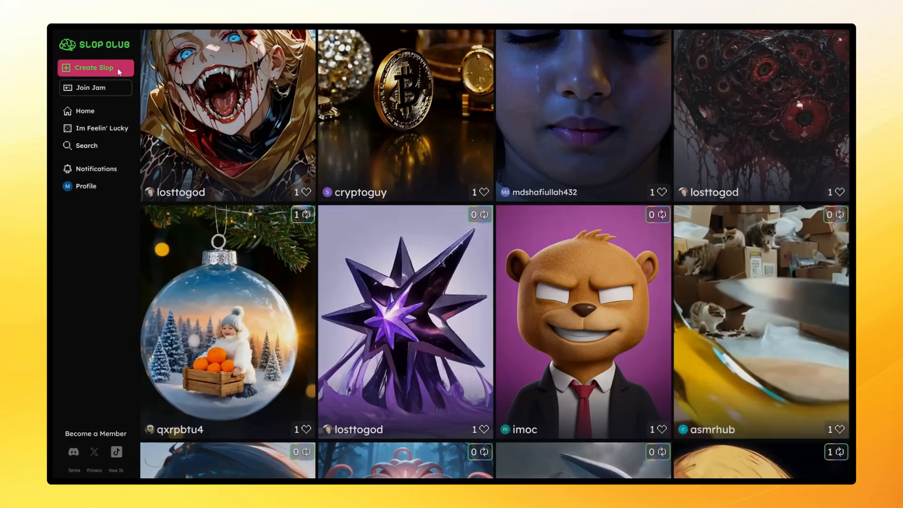
Step: Generate a public image from Clip 1's image prompt, "Cinematic wide shot of a massive ancient Roman legion standing in formation…", and open the result
click(117, 67)
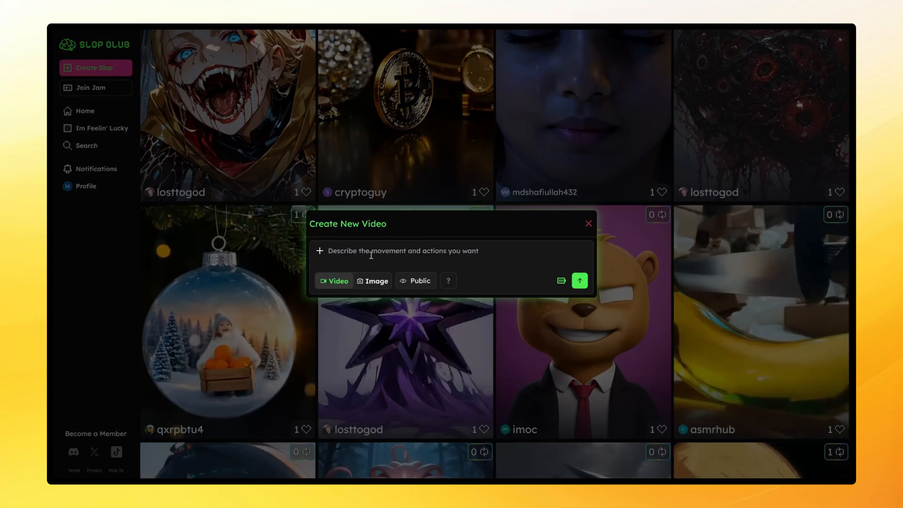
click(378, 281)
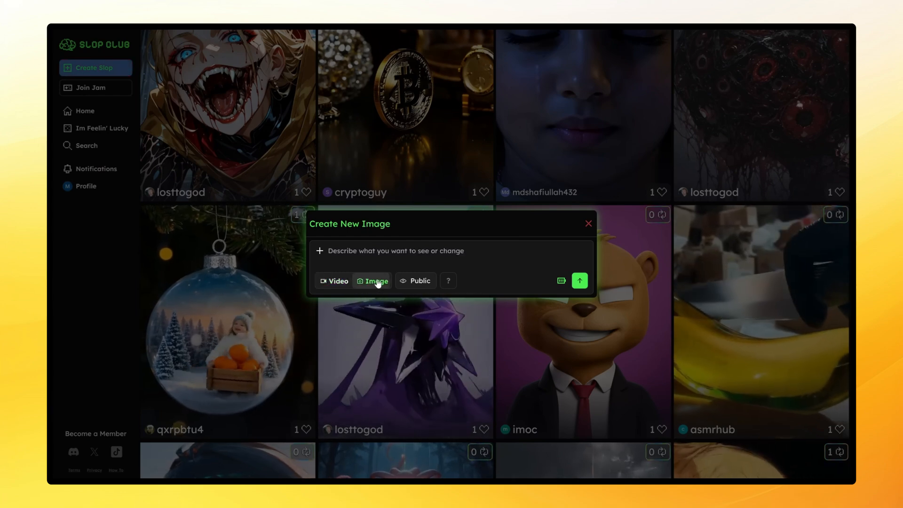
click(382, 254)
text(Cinematic wide shot of a massive ancient Roman legion standing in formation on a vast grassy plain, golden hour lighting, 8k resolution, photorealistic, epic scale, clouds in the sky.)
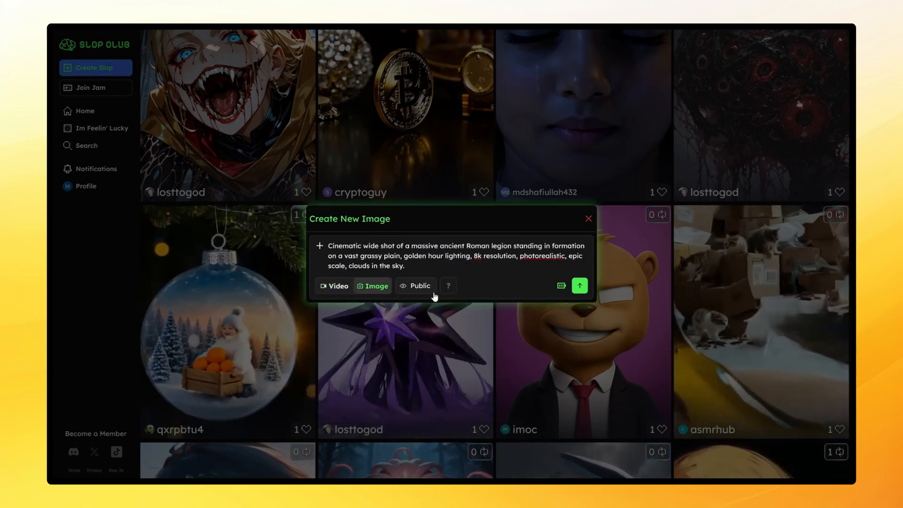
click(425, 287)
click(424, 287)
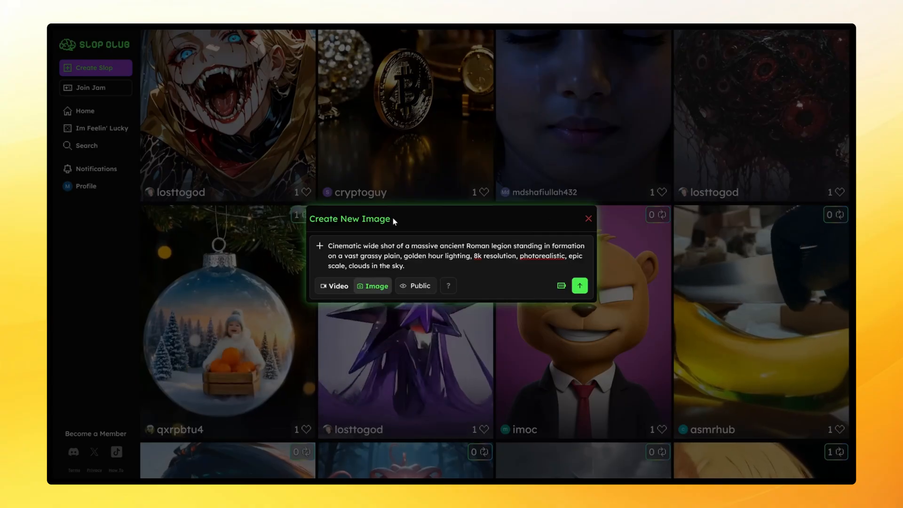
click(579, 285)
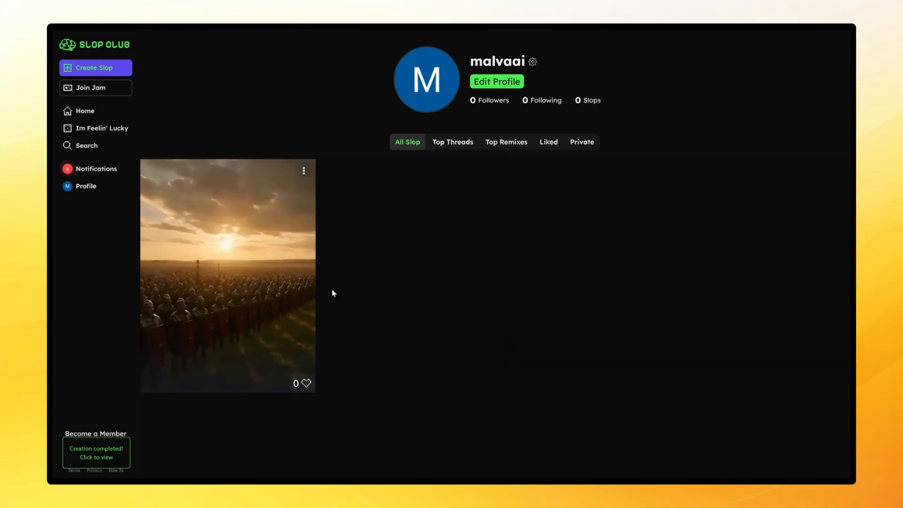
click(212, 267)
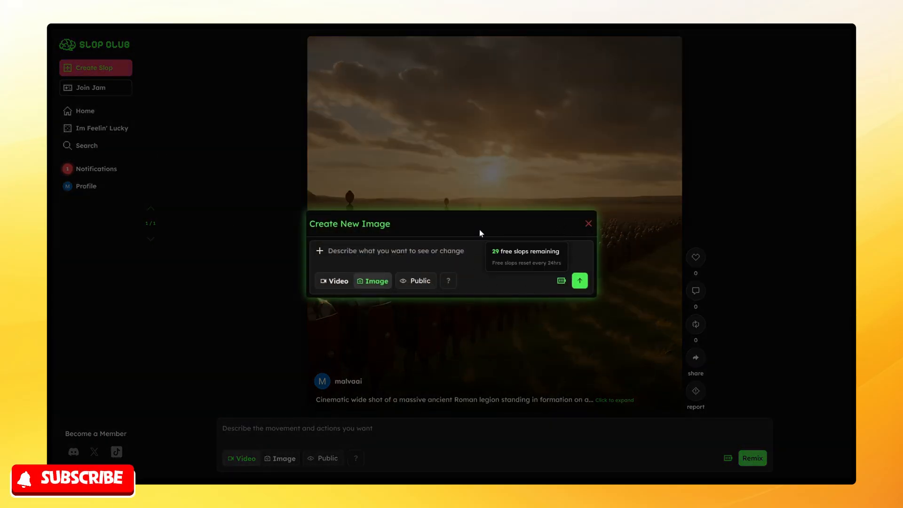
Step: Close the new image form without generating anything and browse the community creations on the home feed
click(589, 223)
click(89, 110)
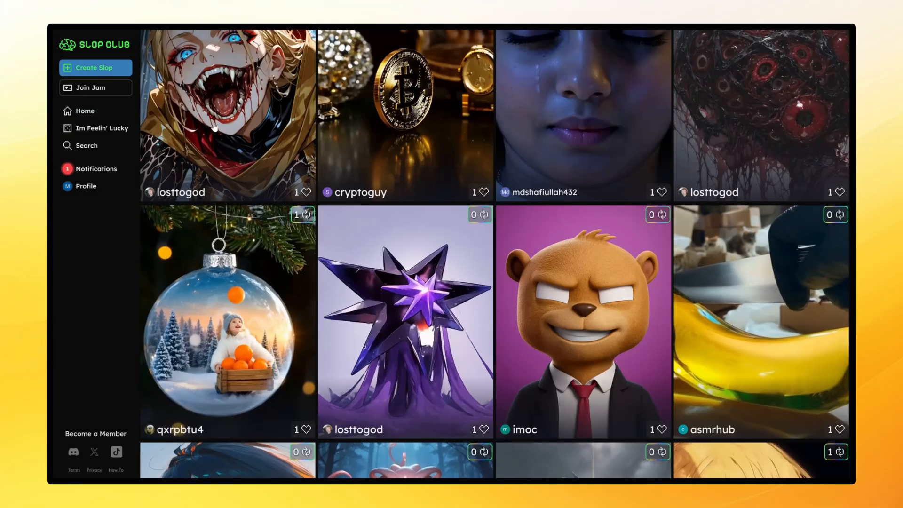
scroll(494, 198, down, 5)
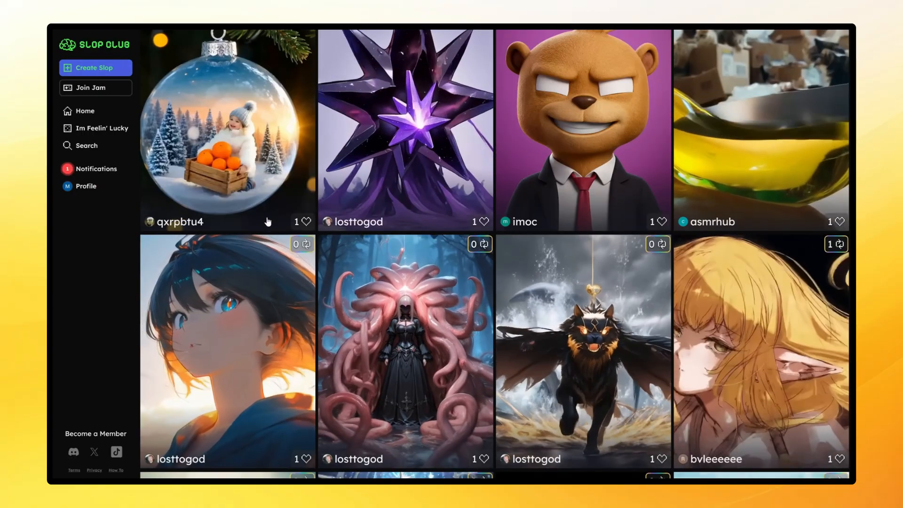
scroll(267, 230, down, 3)
scroll(362, 253, down, 5)
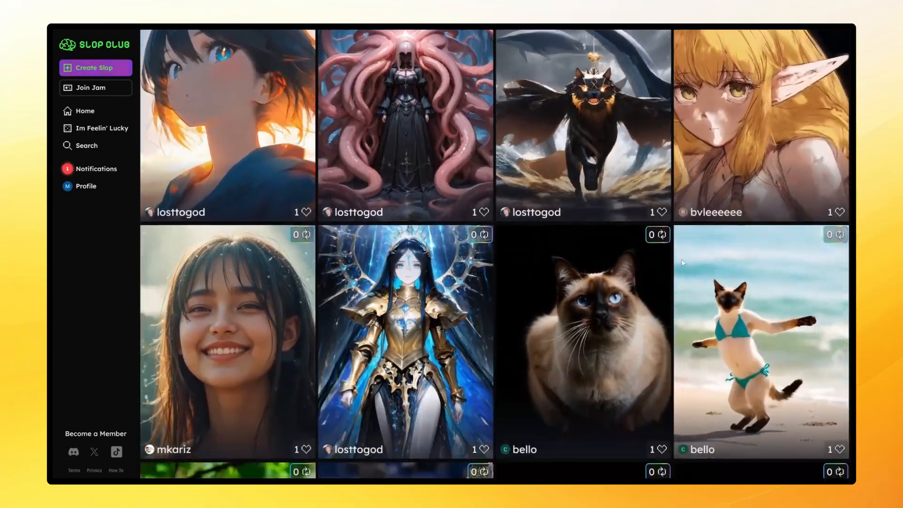
scroll(615, 305, down, 8)
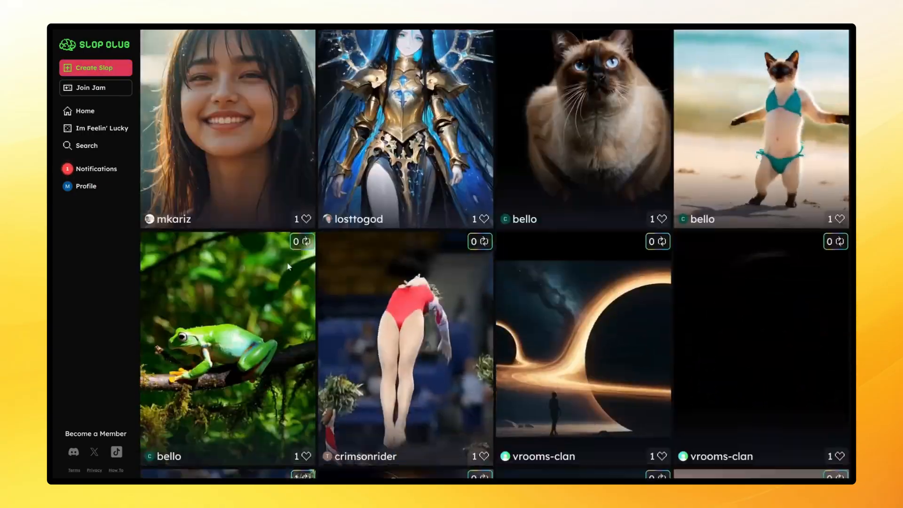
scroll(615, 306, down, 4)
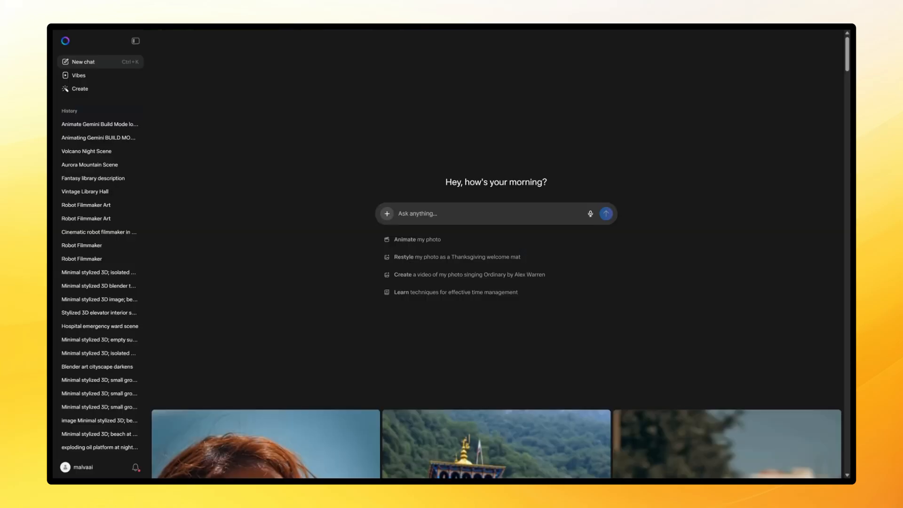
Step: Switch to Meta AI and browse the videos in its Vibes feed
scroll(428, 110, down, 10)
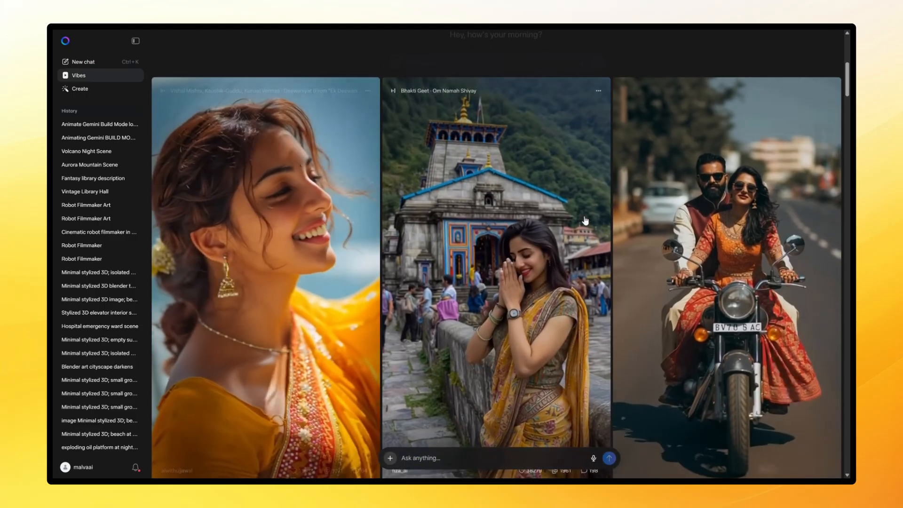
scroll(710, 258, down, 8)
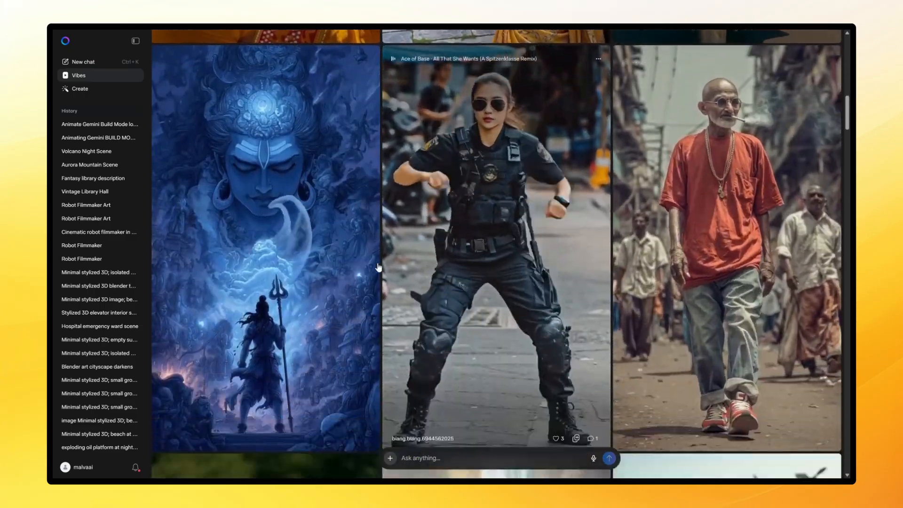
scroll(562, 280, down, 2)
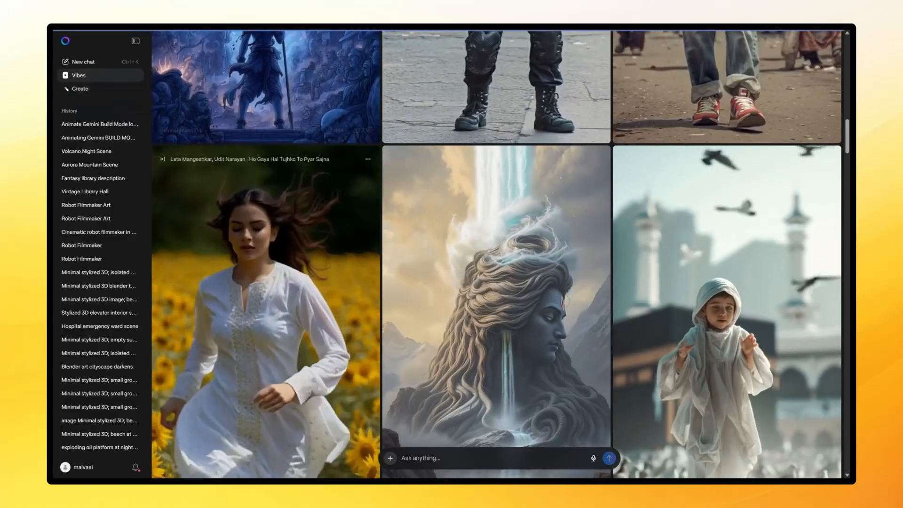
Step: Generate 16:9 images in the Create workspace from Clip 1's prompt, "Cinematic wide shot of a massive ancient Roman legion standing in formation…"
click(80, 89)
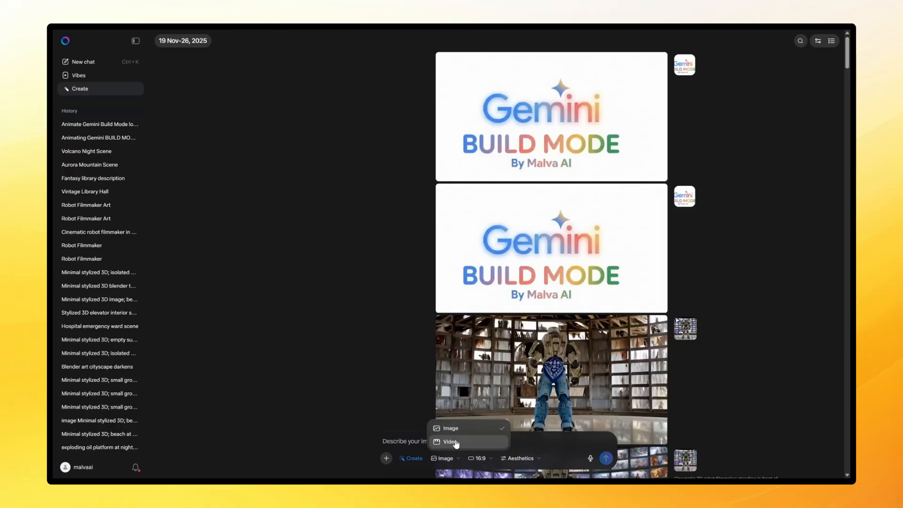
click(447, 428)
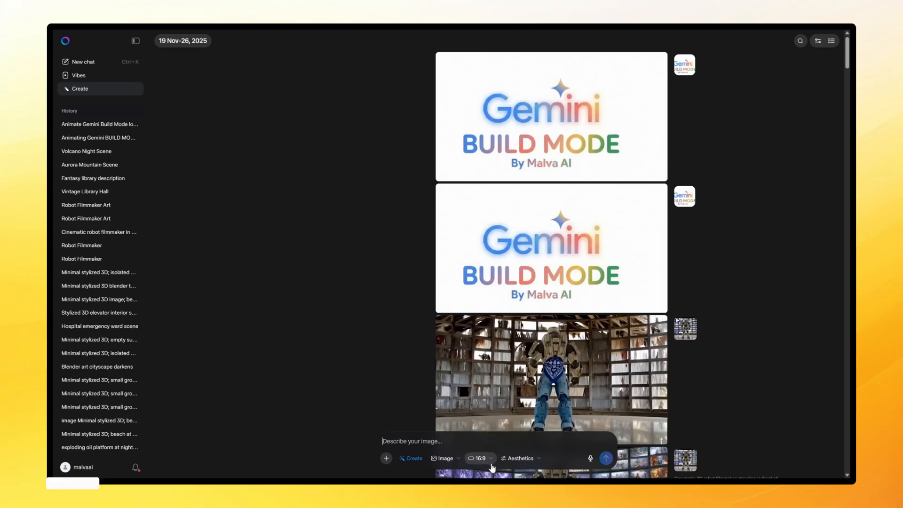
click(522, 459)
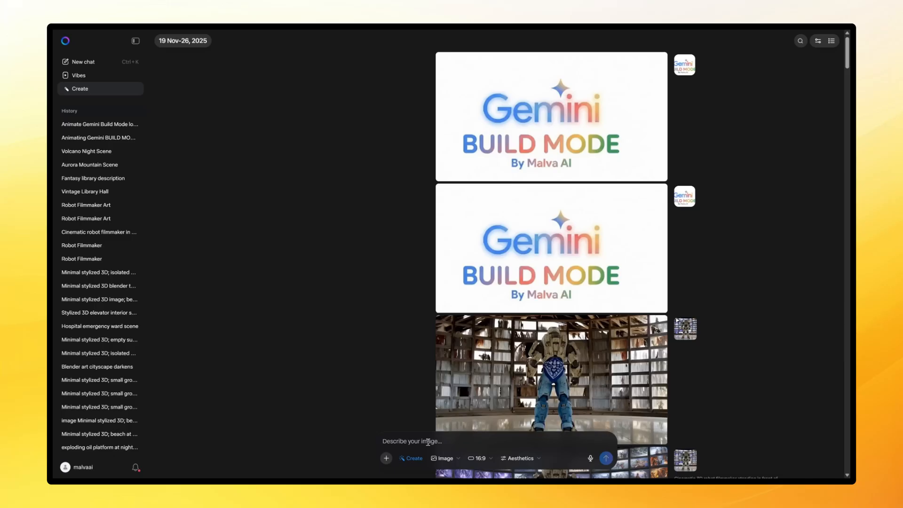
text(Cinematic wide shot of a massive ancient Roman legion standing in formation on a vast grassy plain, golden hour lighting, 8k resolution, photorealistic, epic scale, clouds in the sky.)
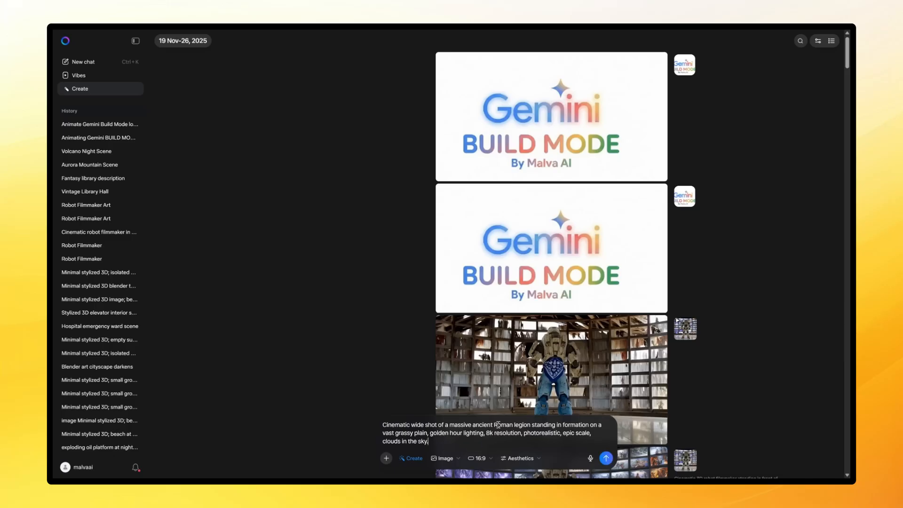
click(606, 457)
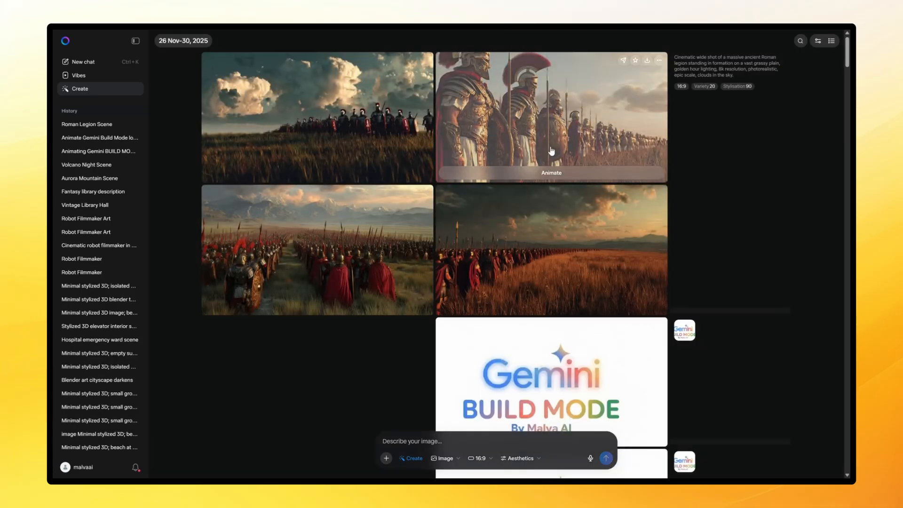
Step: Custom animate the close-up legionaries image with Clip 1's video prompt from Gemini, "Slow camera pan across the endless rows of Roman soldiers…"
click(549, 155)
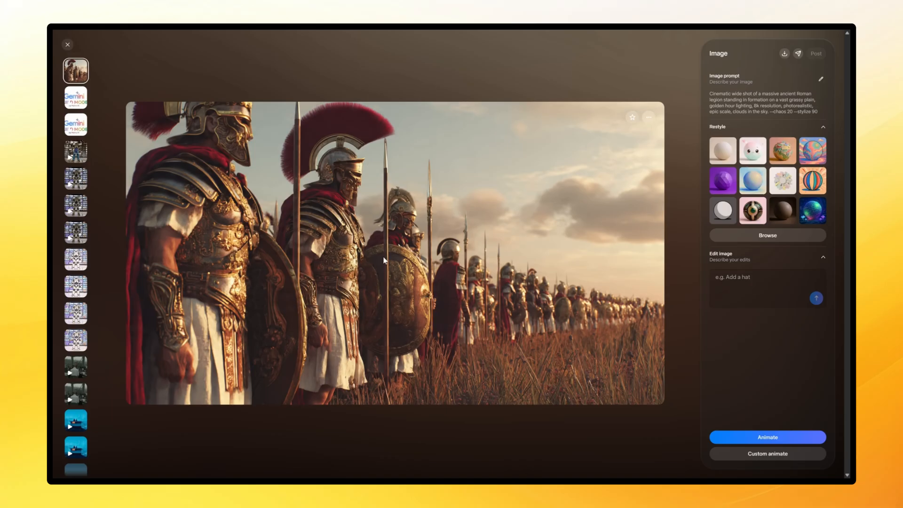
click(771, 454)
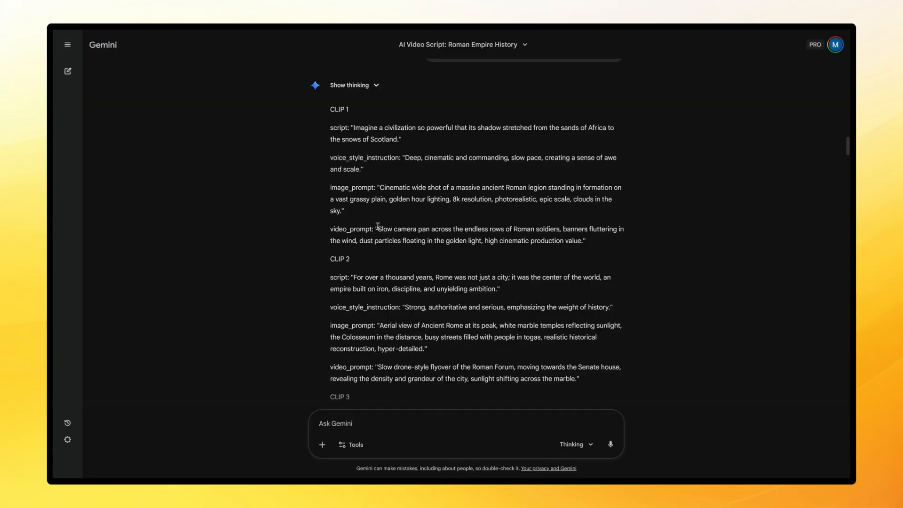
drag(392, 229, 468, 240)
drag(468, 240, 583, 240)
key(ctrl+c)
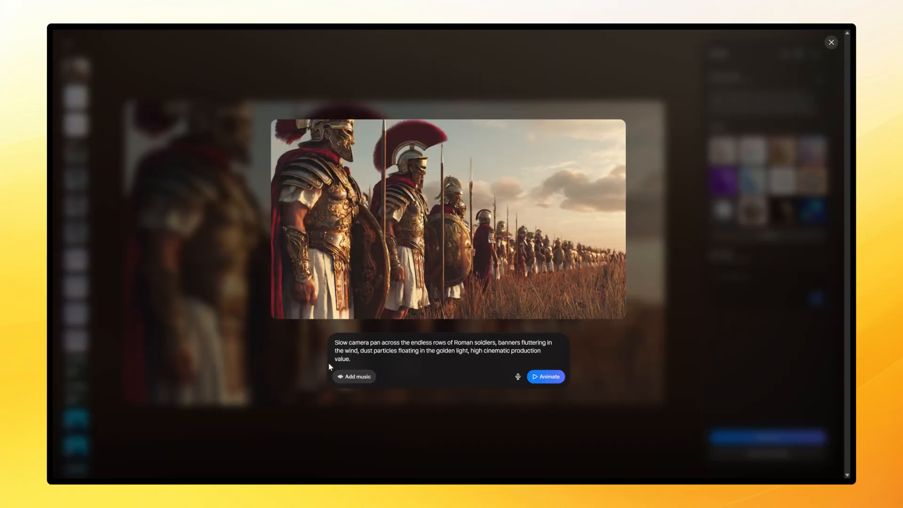
click(550, 380)
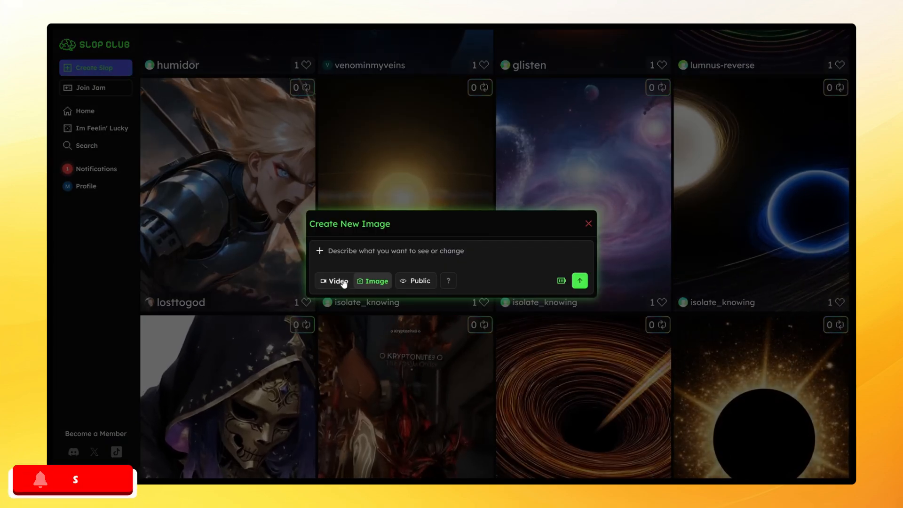
Step: In Slop Club, create a public video from the legionaries image using the prompt "Slow camera pan across the endless rows of Roman soldiers…"
click(344, 282)
drag(344, 282, 389, 269)
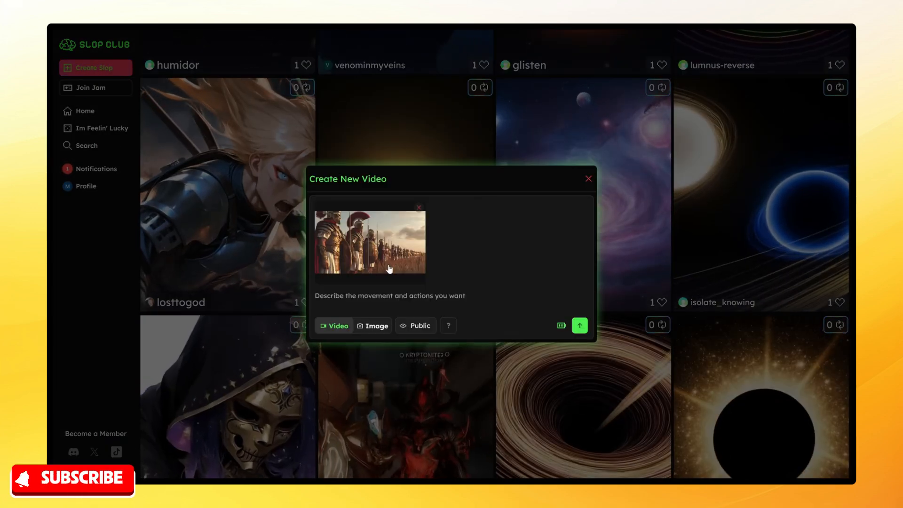
click(409, 301)
key(ctrl+v)
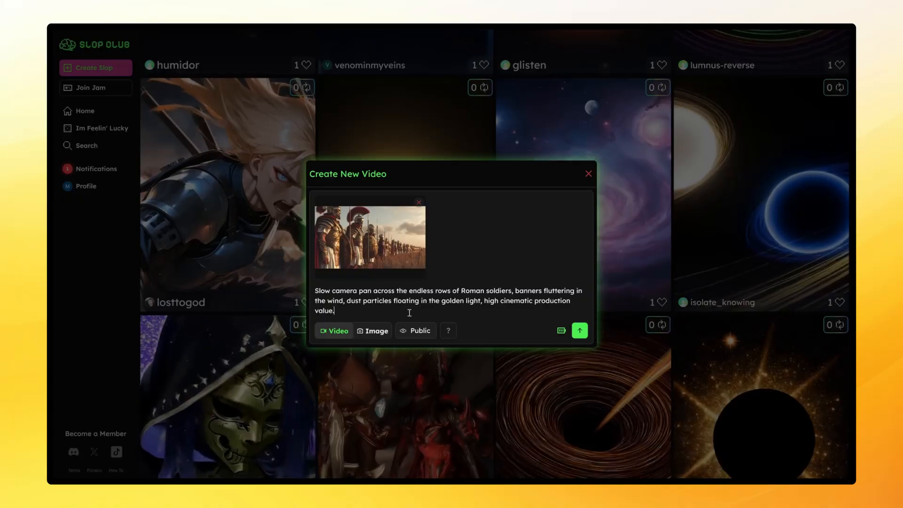
click(578, 330)
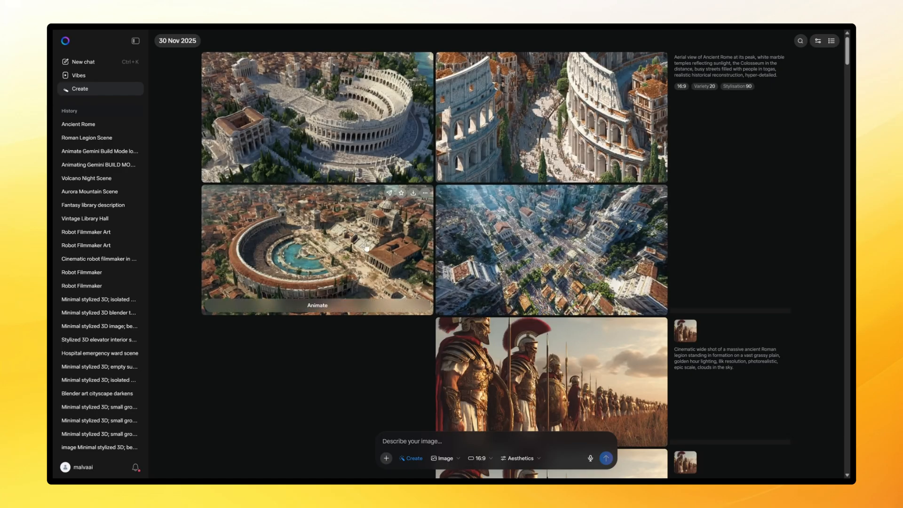
Step: In Meta AI, view the generated aerial image of Ancient Rome with crowded streets beside the Colosseum and return to the image results
click(546, 125)
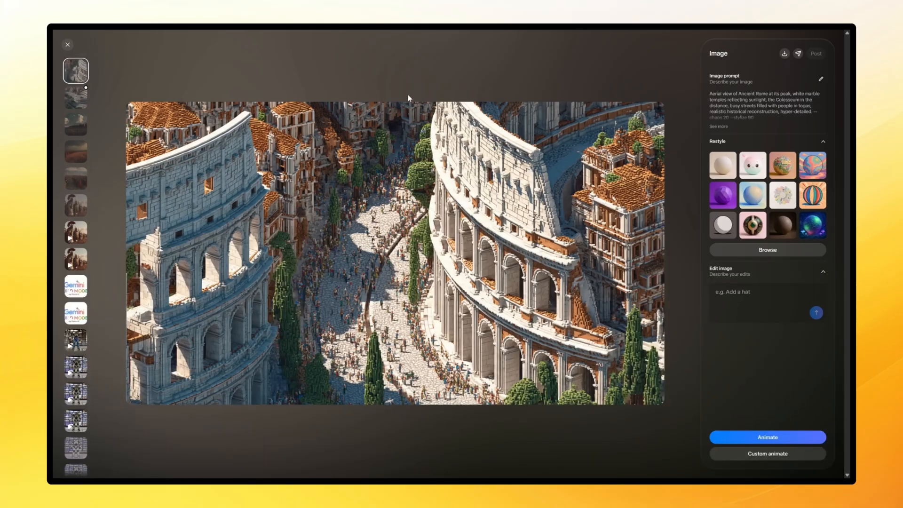
click(67, 45)
click(497, 267)
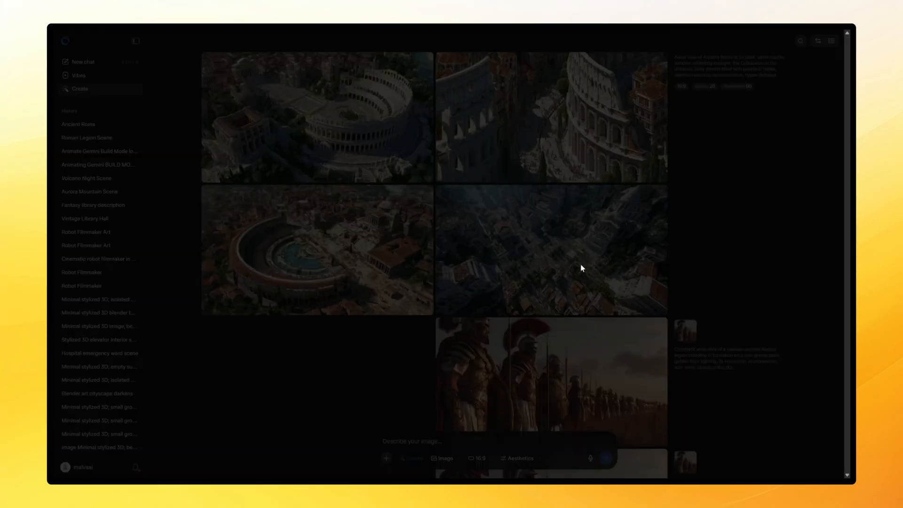
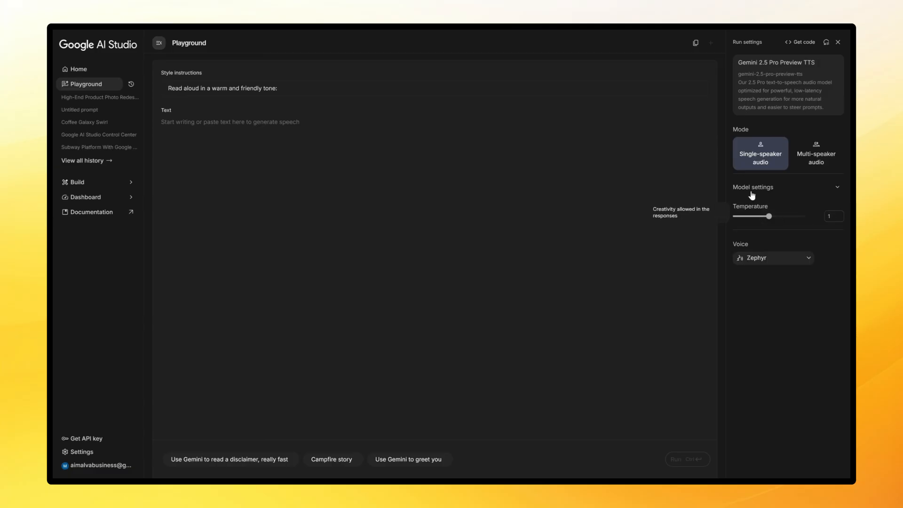
Step: In Google AI Studio's speech playground, look through the available voices, preview Puck and select Charon as the voice
click(779, 262)
scroll(768, 298, down, 12)
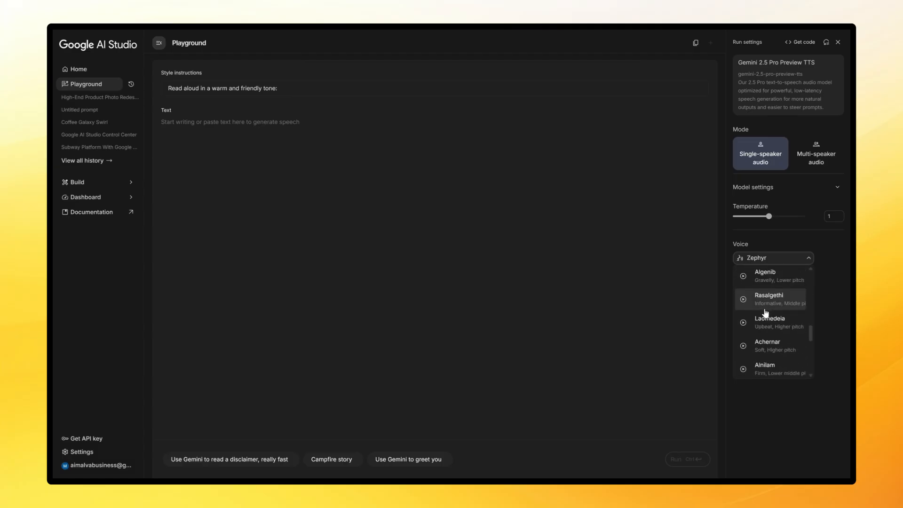
scroll(762, 320, up, 10)
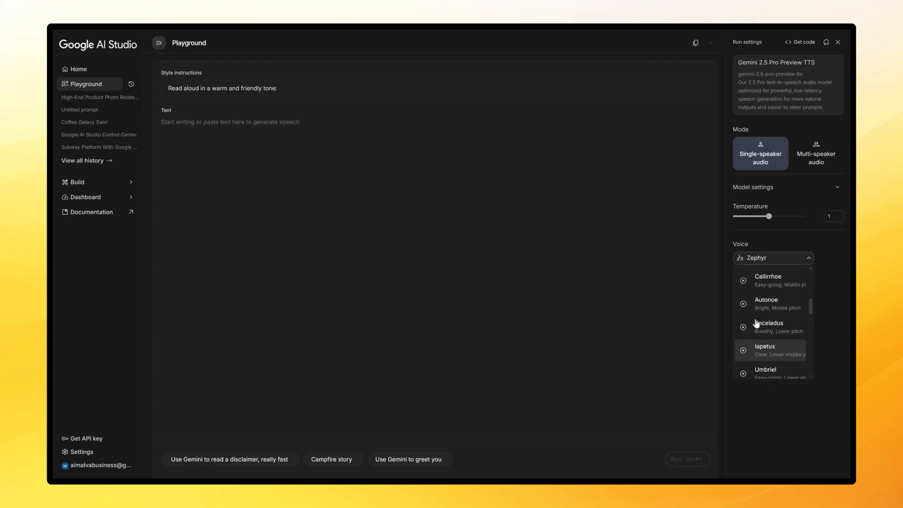
scroll(752, 315, up, 3)
click(743, 301)
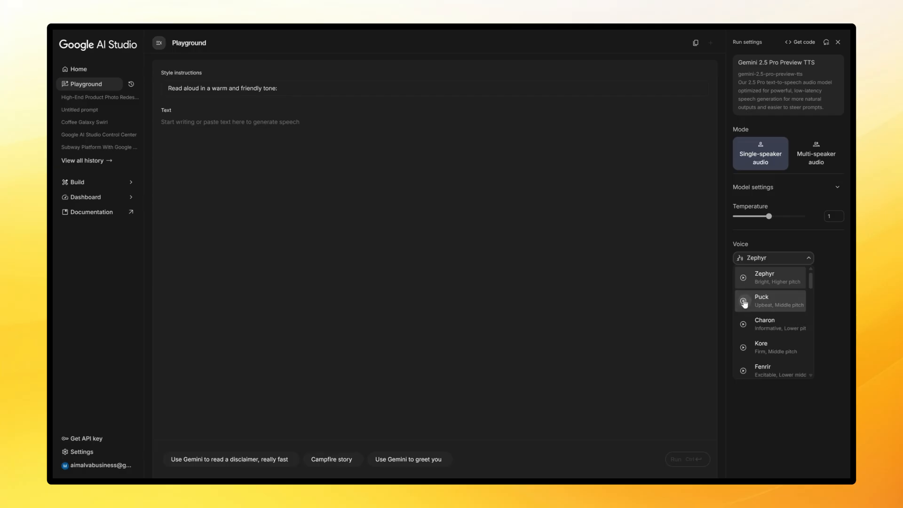
click(767, 325)
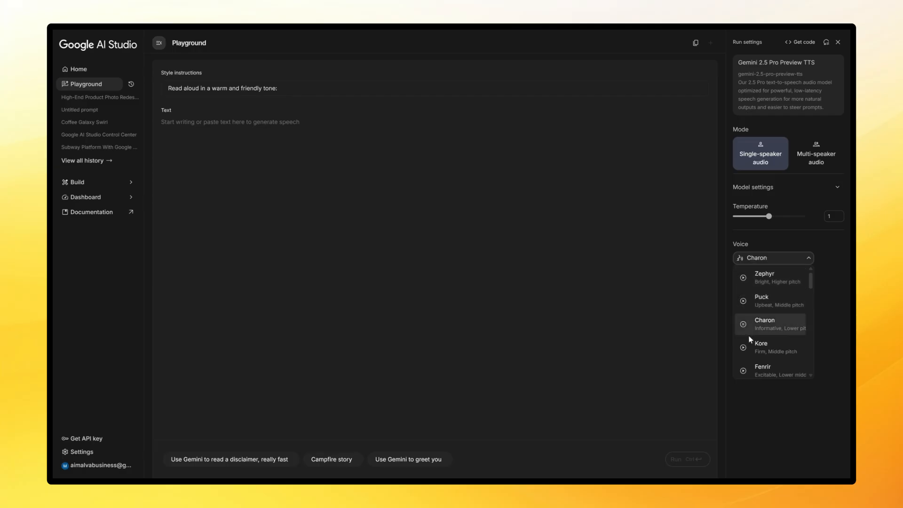
click(771, 322)
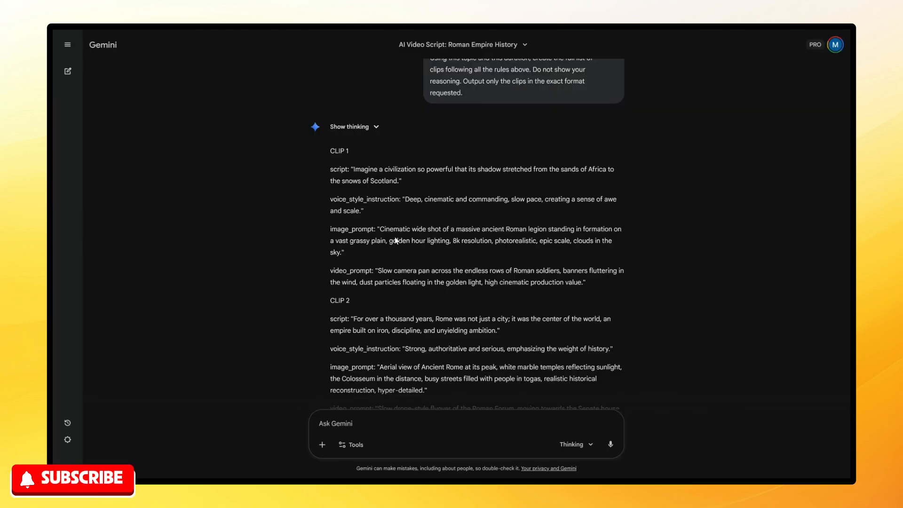
Step: Replace the style instructions with Clip 1's "Deep, cinematic and commanding, slow pace, creating a sense of awe and scale." and generate the speech
drag(403, 199, 425, 214)
key(ctrl+c)
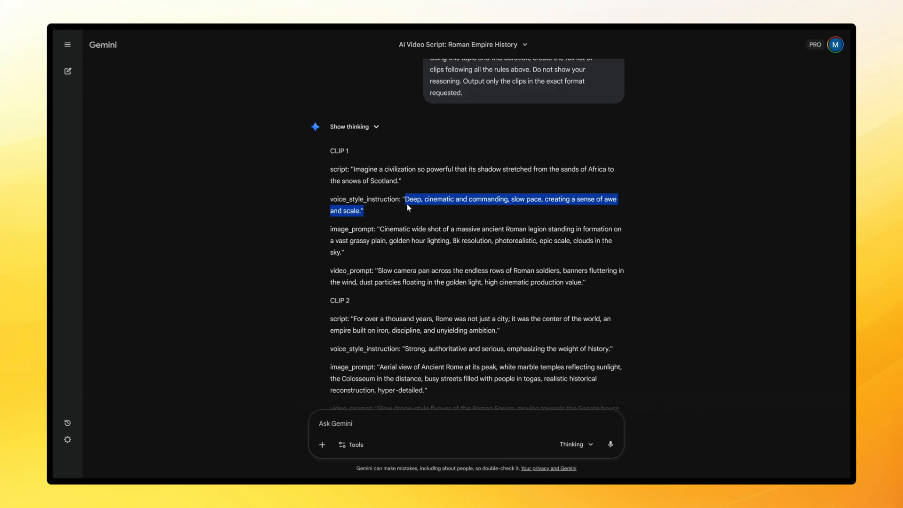
key(alt+Tab)
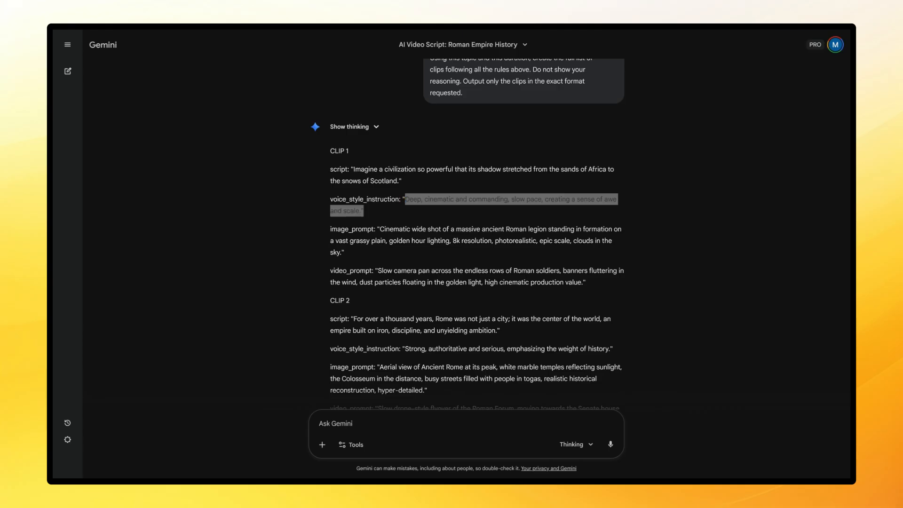
key(ctrl+Tab)
drag(282, 87, 149, 91)
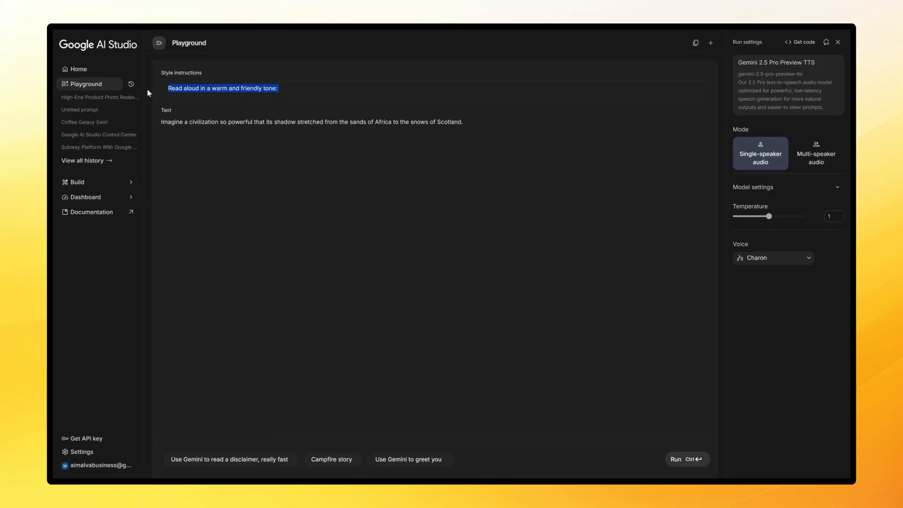
key(ctrl+v)
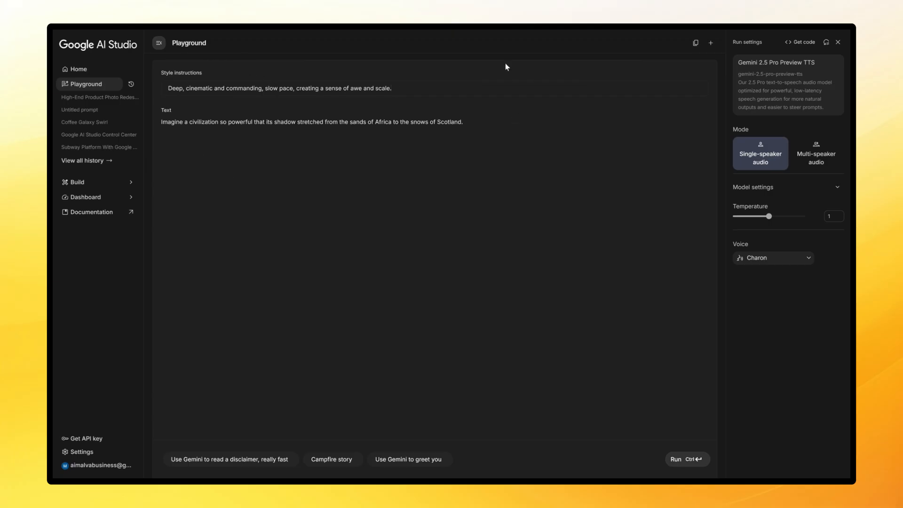
click(690, 461)
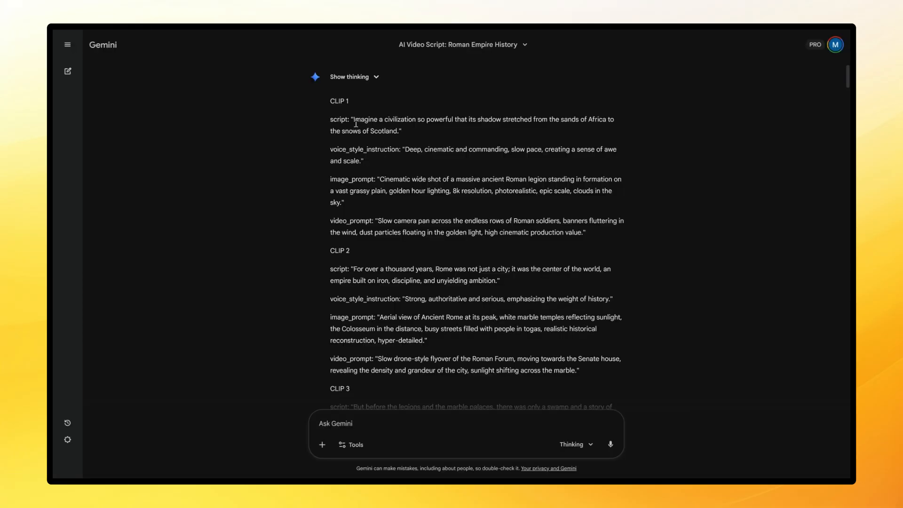
Step: Review Clip 1's script, voice style instruction, image prompt and video prompt in the Gemini clip list
drag(350, 115, 396, 173)
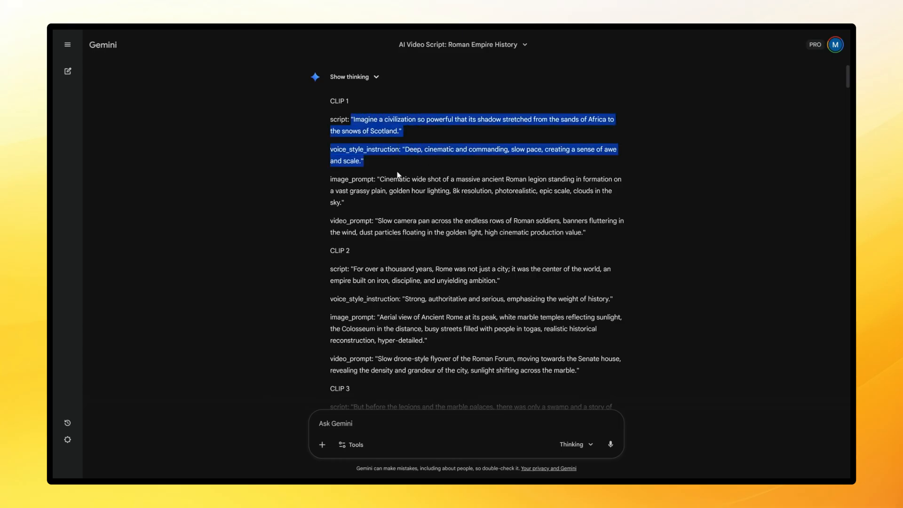
click(395, 174)
drag(318, 182, 436, 254)
click(344, 189)
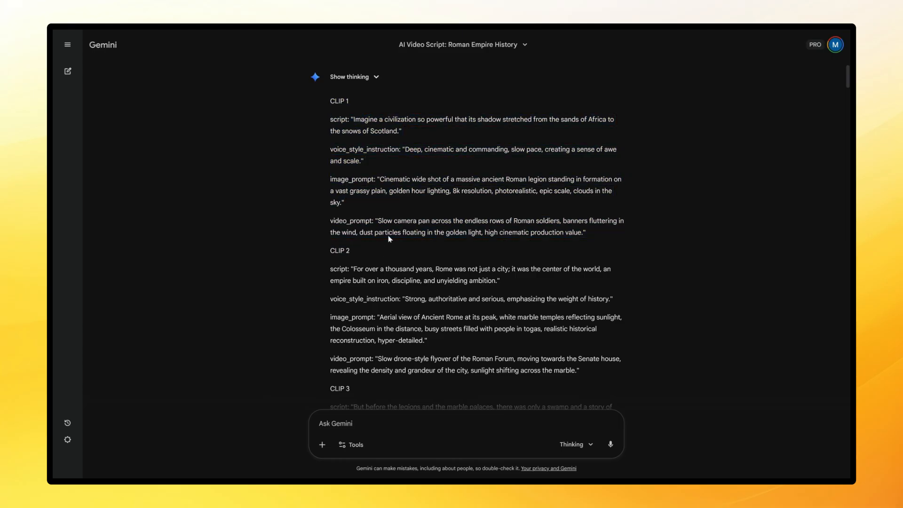
Step: In Slop Club, generate an image from Clip 1's prompt of a massive Roman legion on a grassy plain at golden hour
scroll(494, 237, down, 2)
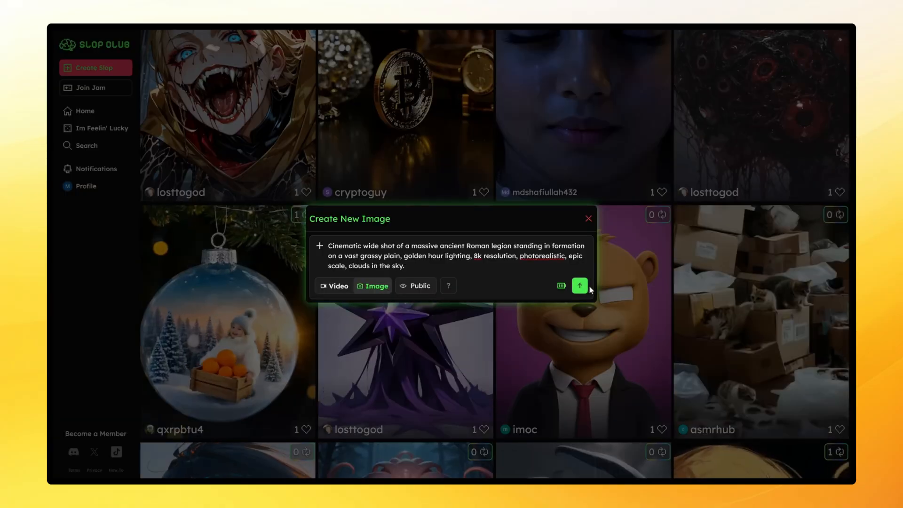
click(579, 284)
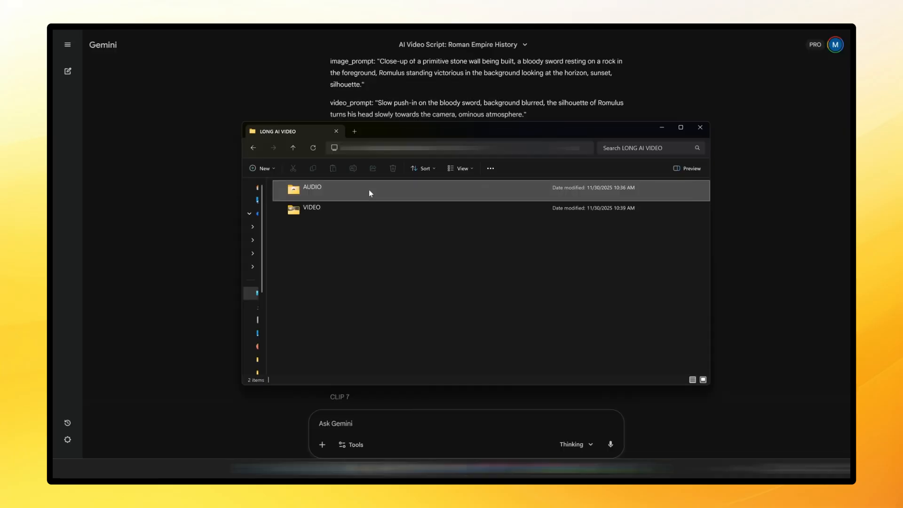
Step: Check the clips in the AUDIO and VIDEO folders of LONG AI VIDEO, and look through Clips 5 to 10 in the Gemini list
double_click(368, 190)
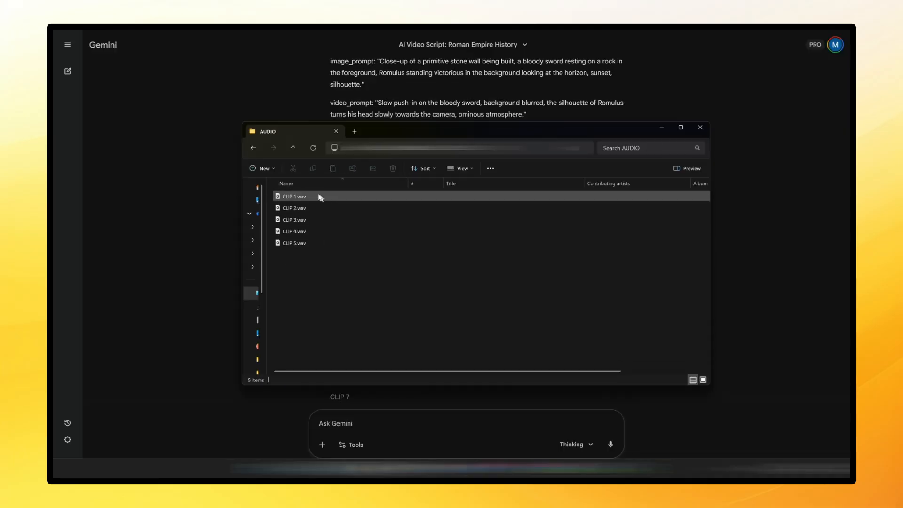
click(254, 149)
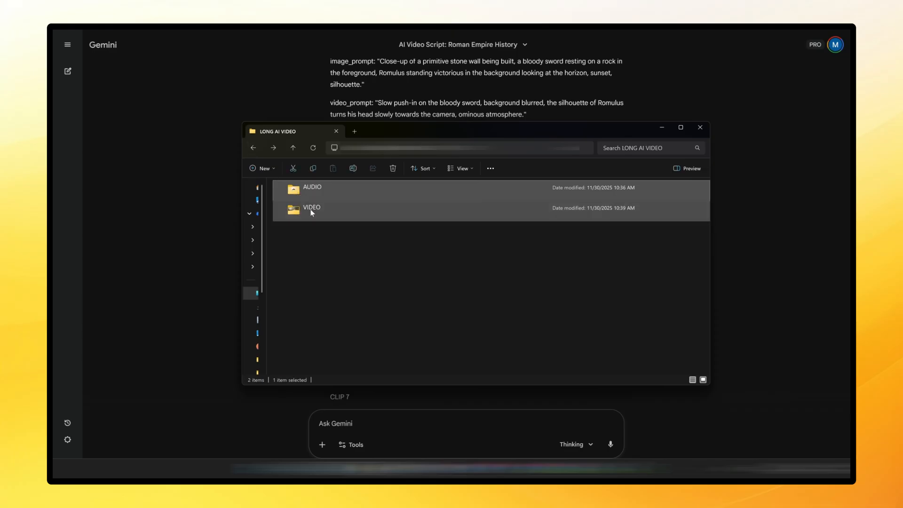
double_click(301, 207)
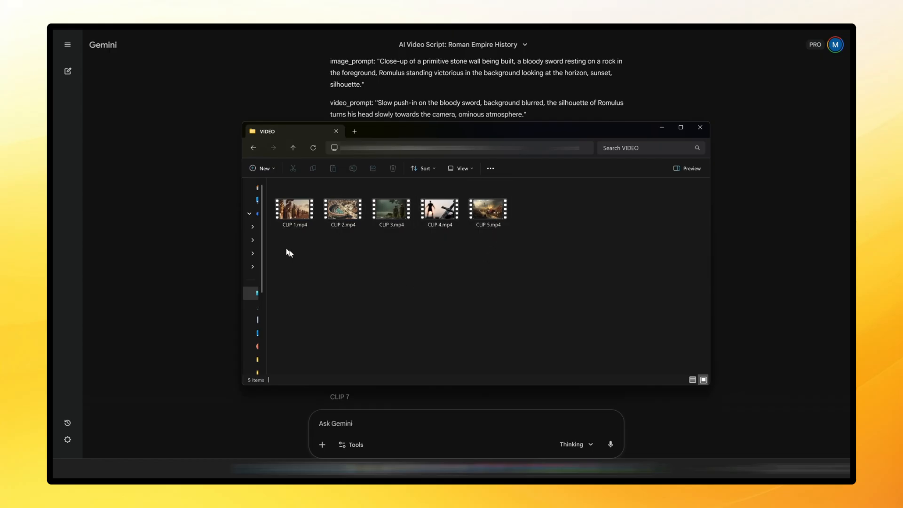
click(197, 164)
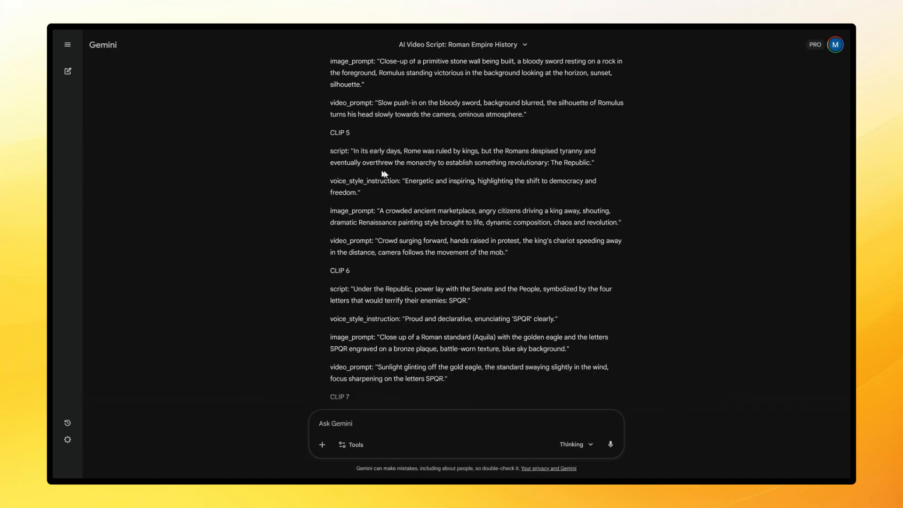
scroll(384, 174, down, 8)
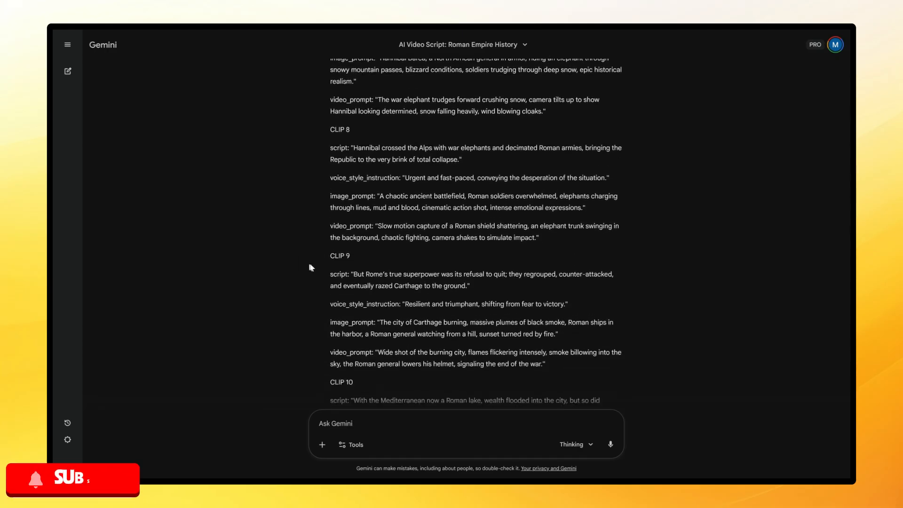
scroll(311, 267, down, 4)
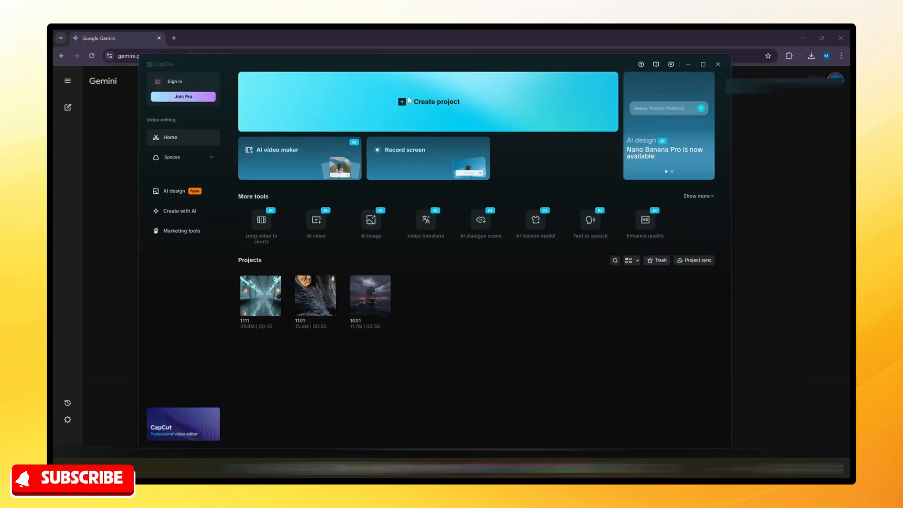
Step: In CapCut, create a new project and import the WAV and MP4 files for Clips 1 to 5
click(408, 99)
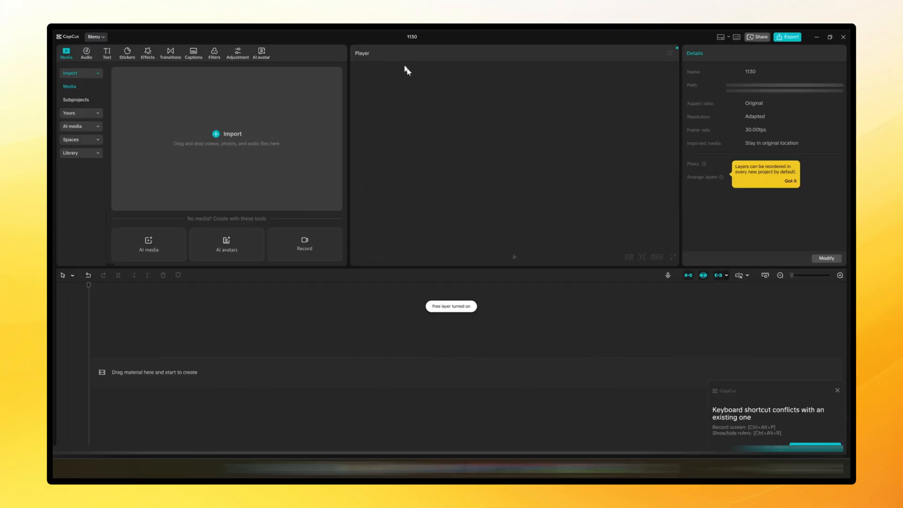
drag(407, 71, 202, 124)
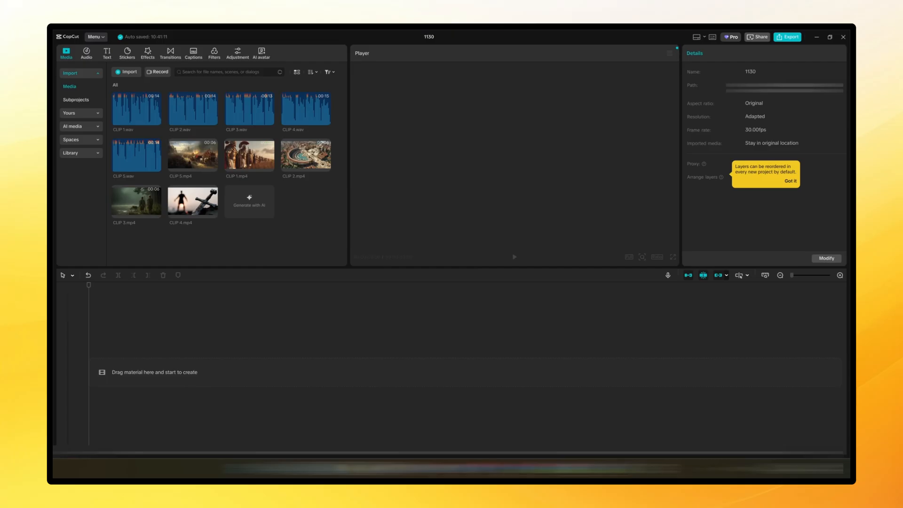
Step: Place CLIP 1.wav and CLIP 1.mp4 at the start of the timeline and slow the video to about 0.4x to match the voiceover
drag(140, 113, 108, 370)
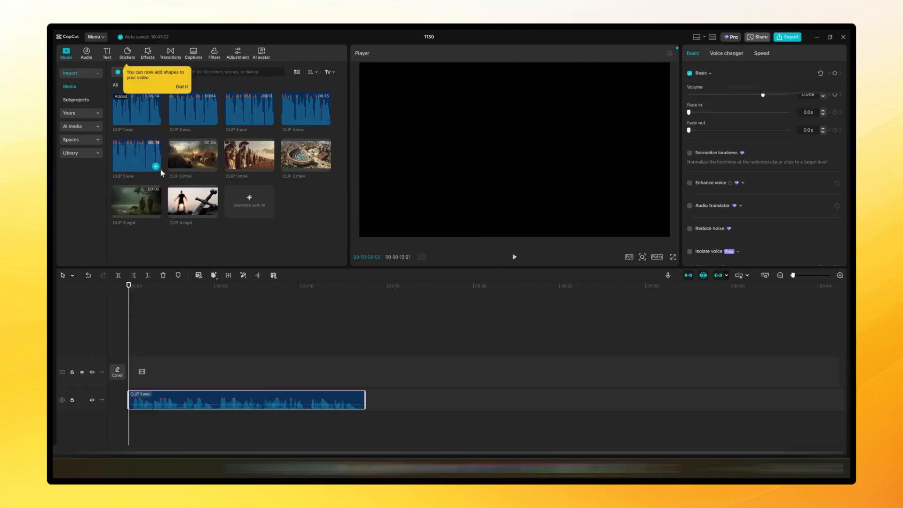
drag(186, 164, 140, 372)
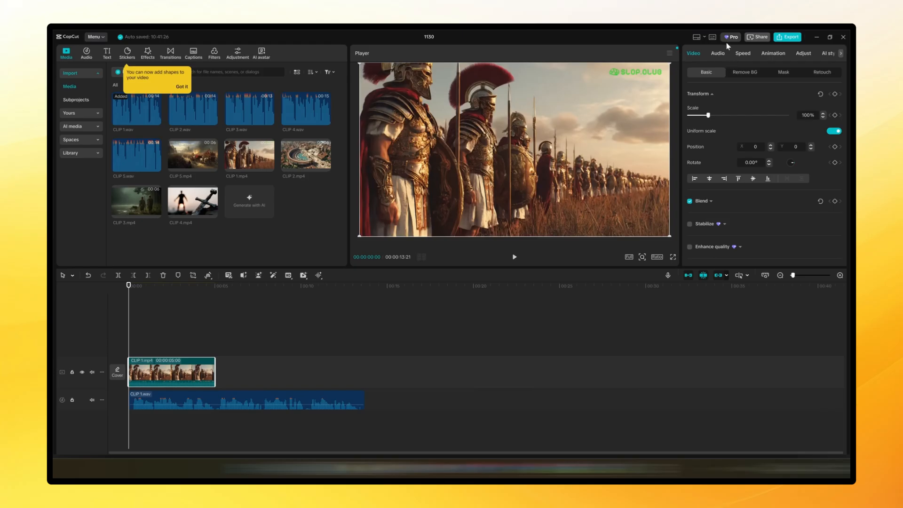
click(742, 54)
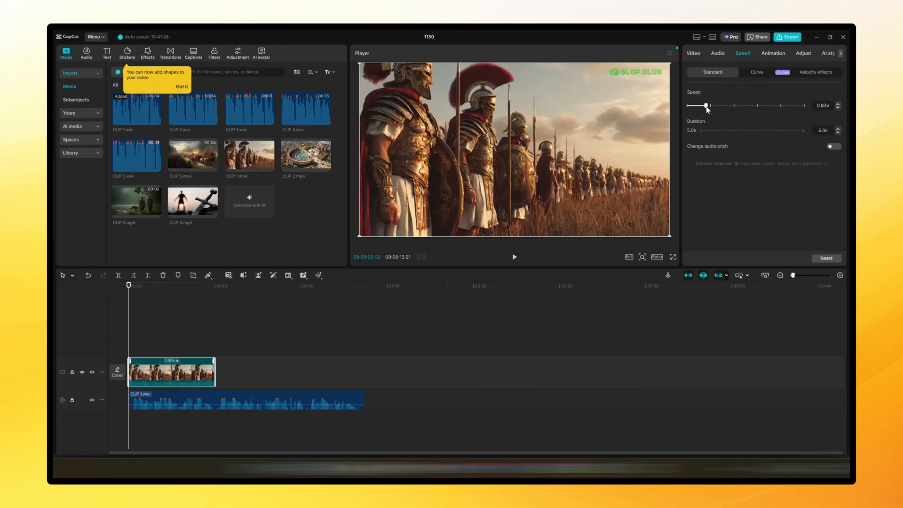
drag(707, 108, 695, 107)
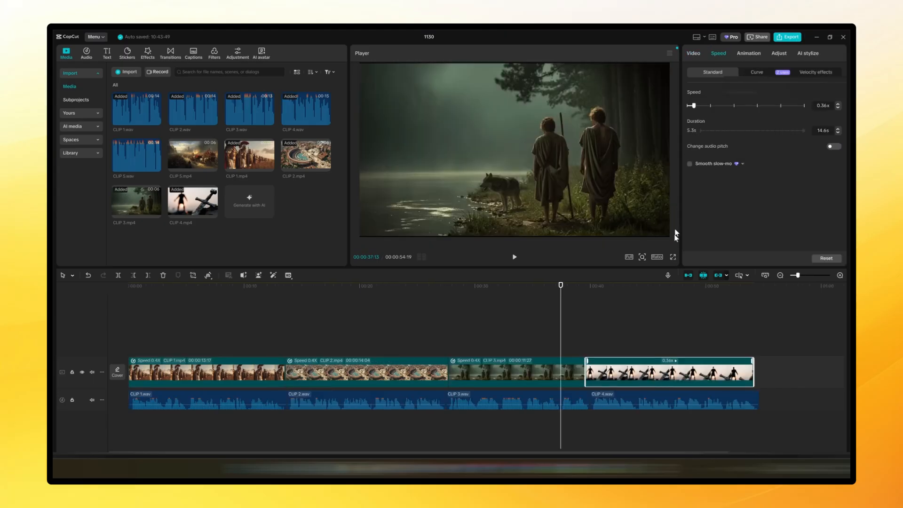
Step: Add CLIP 5.wav and CLIP 5.mp4 to the timeline directly after the Clip 4 audio and video
ctrl+scroll(663, 330, down, 4)
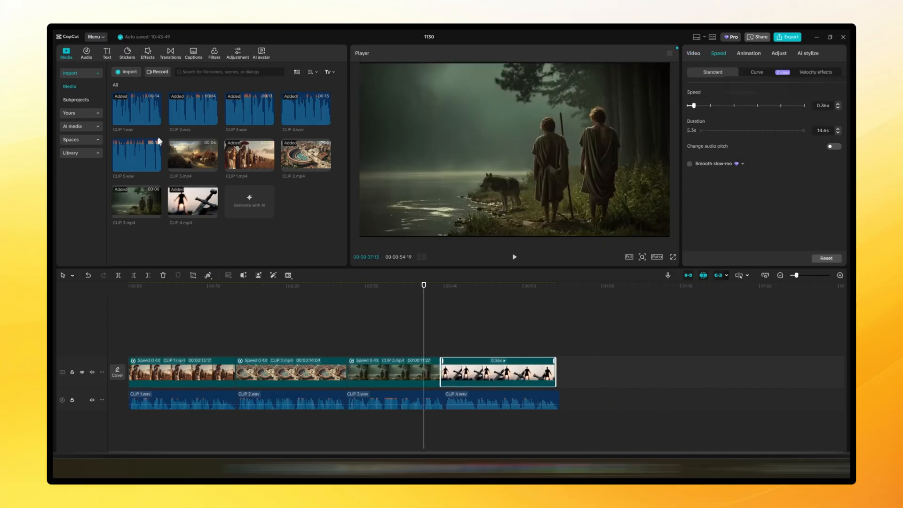
drag(140, 156, 558, 391)
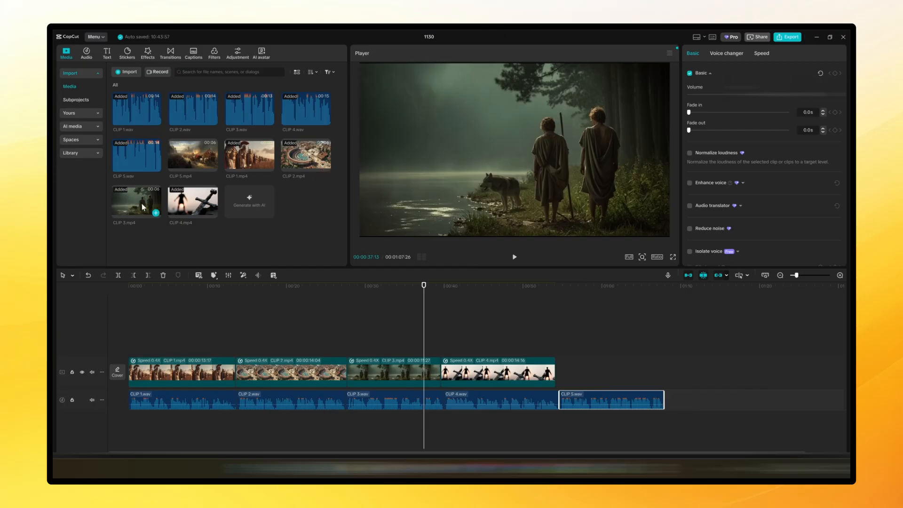
drag(187, 162, 563, 368)
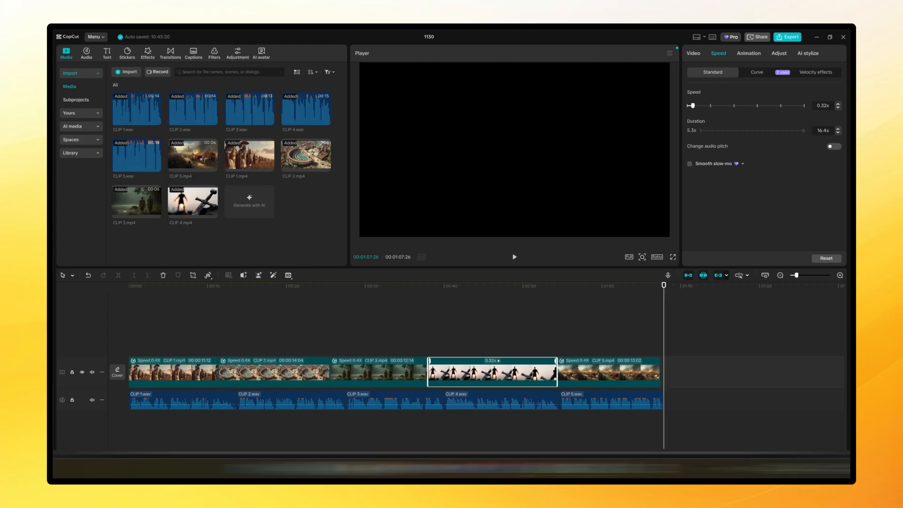
Step: Scrub the playhead back through the assembled timeline to about 16 seconds to view the Clip 2 footage
scroll(349, 301, down, 1)
mouse_move(369, 287)
mouse_down()
mouse_move(130, 304)
mouse_move(314, 323)
mouse_move(522, 328)
mouse_move(157, 337)
mouse_move(220, 338)
mouse_up()
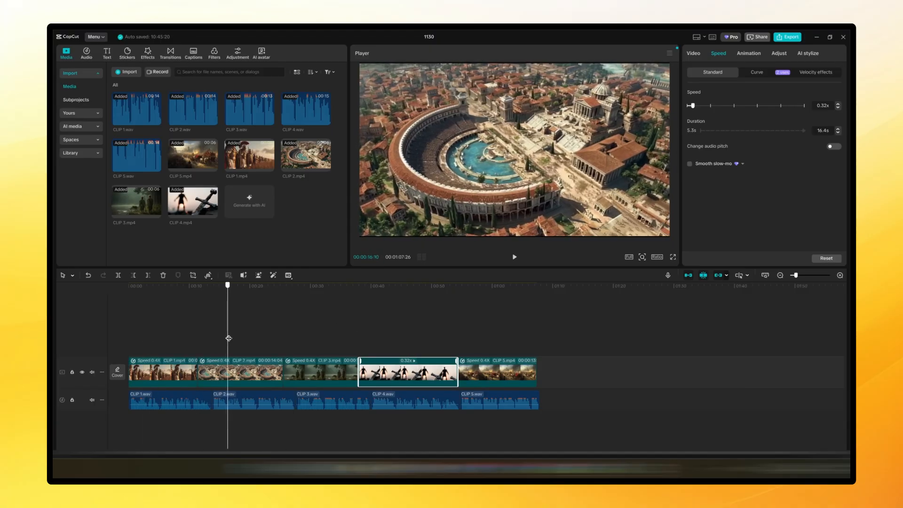